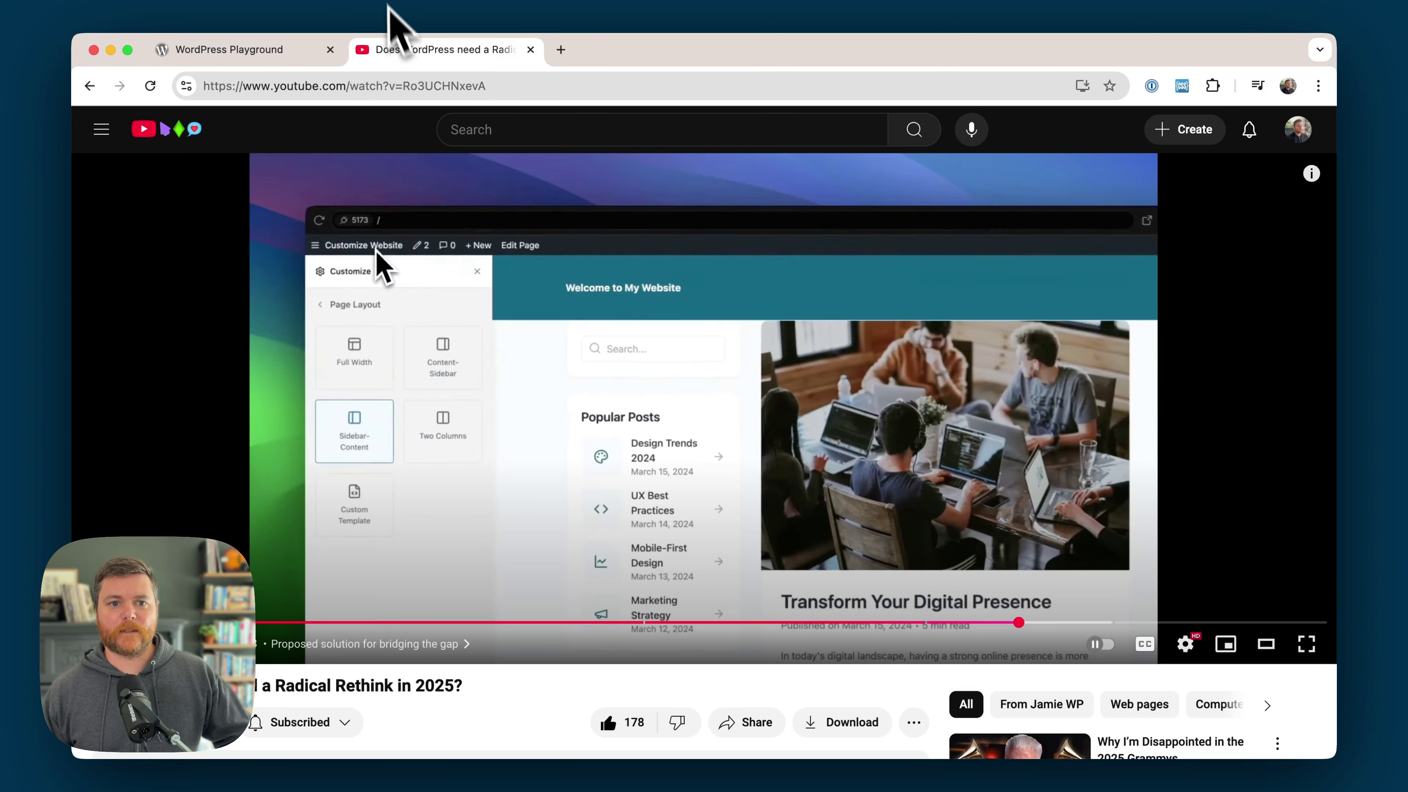
- Open the Site Editor from the Playground site and load the Blog Home template
left_click(237, 55)
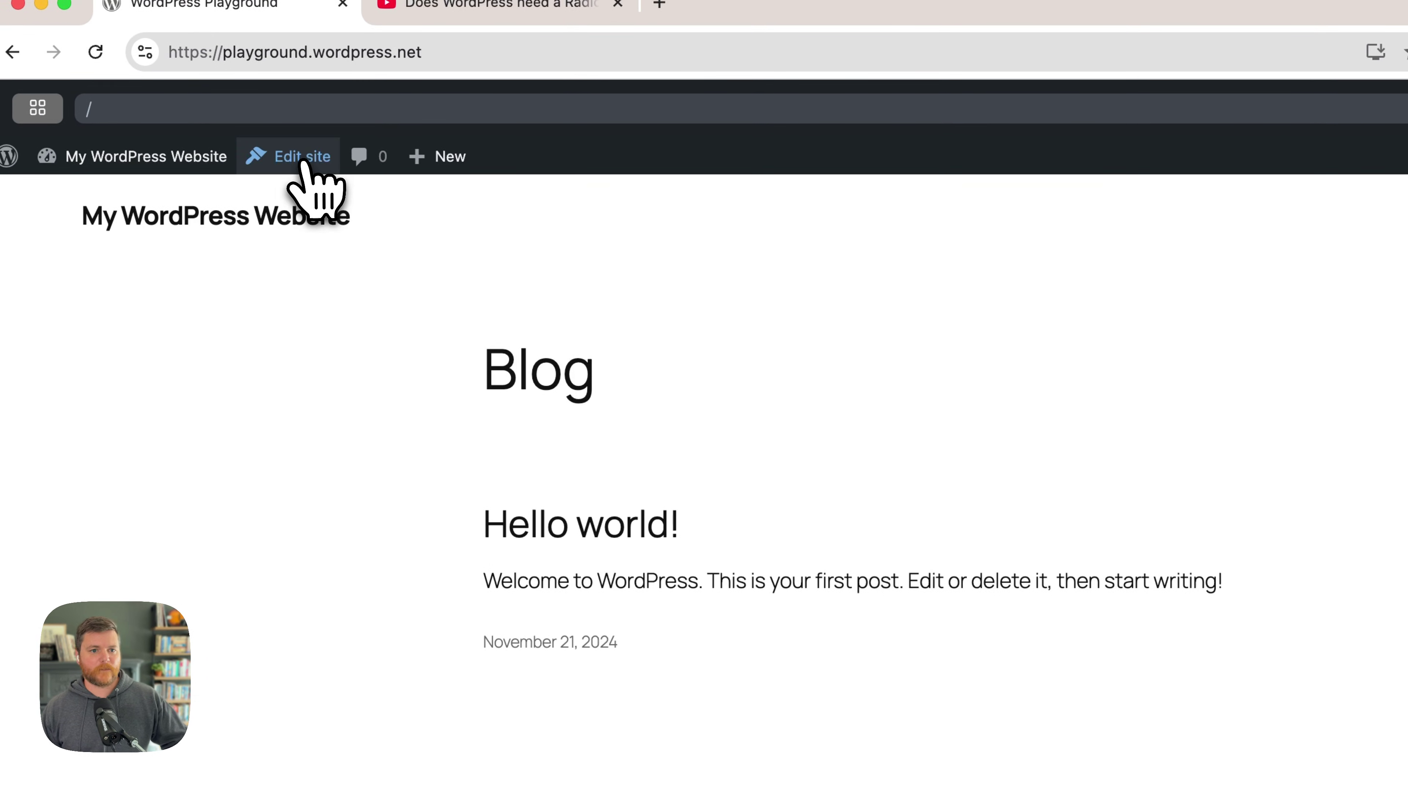
left_click(309, 164)
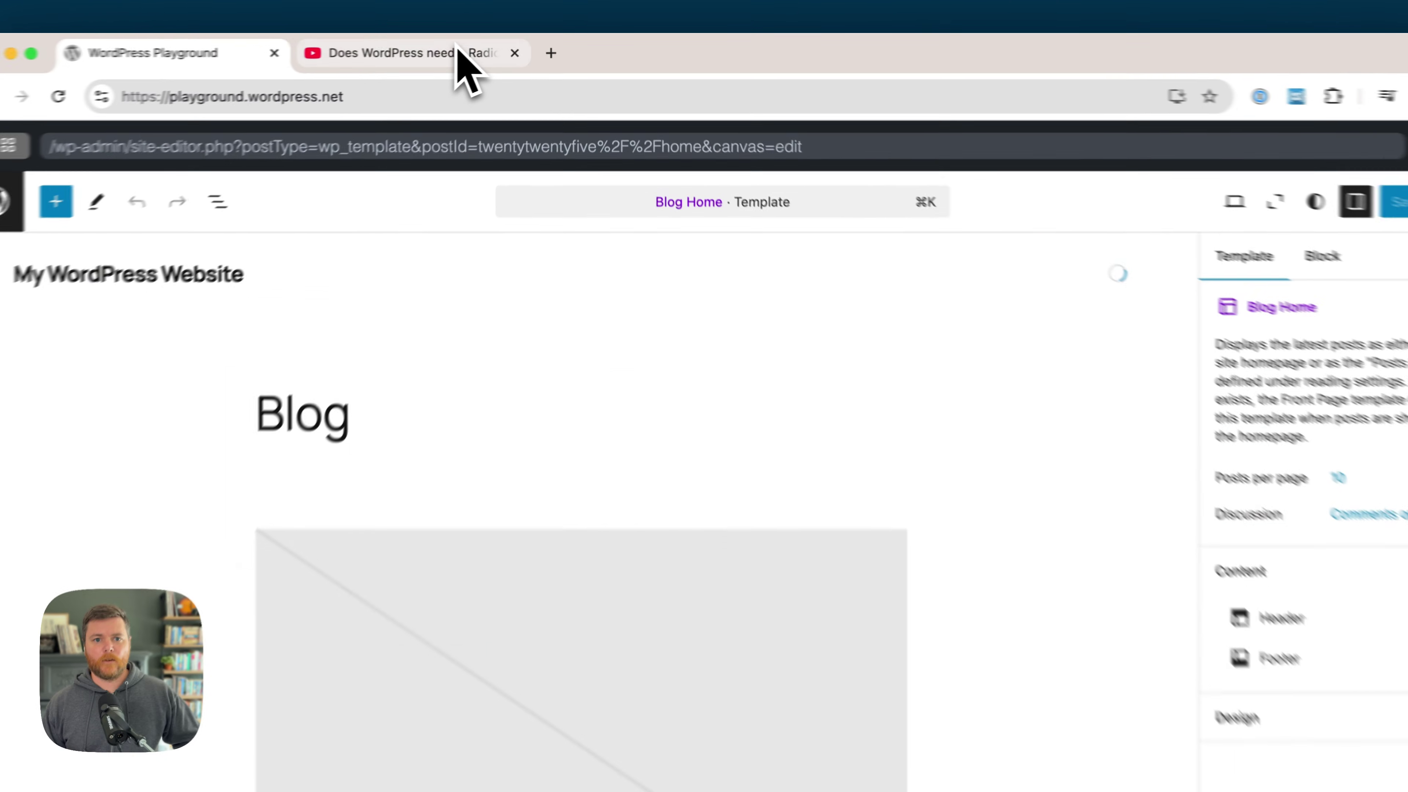
left_click(458, 46)
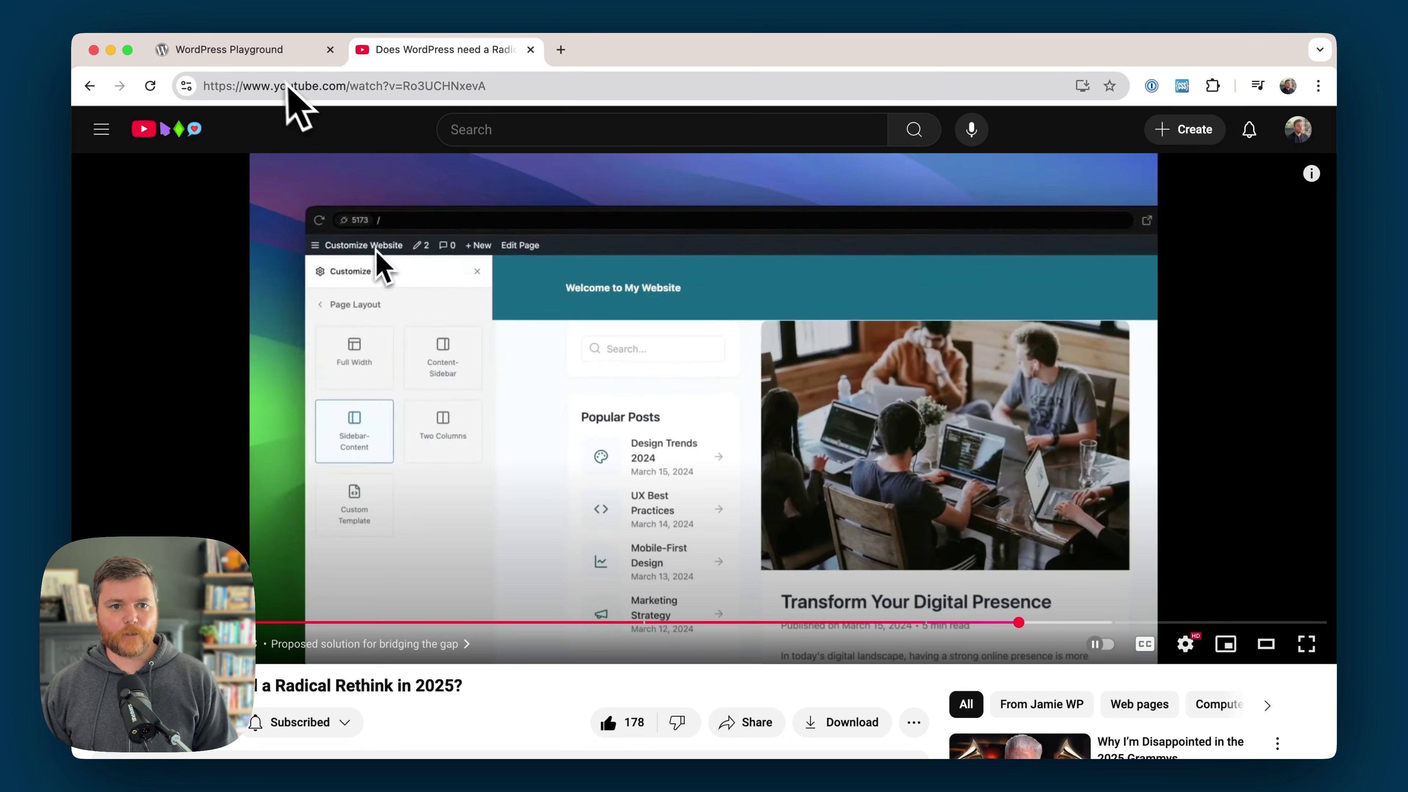
left_click(264, 55)
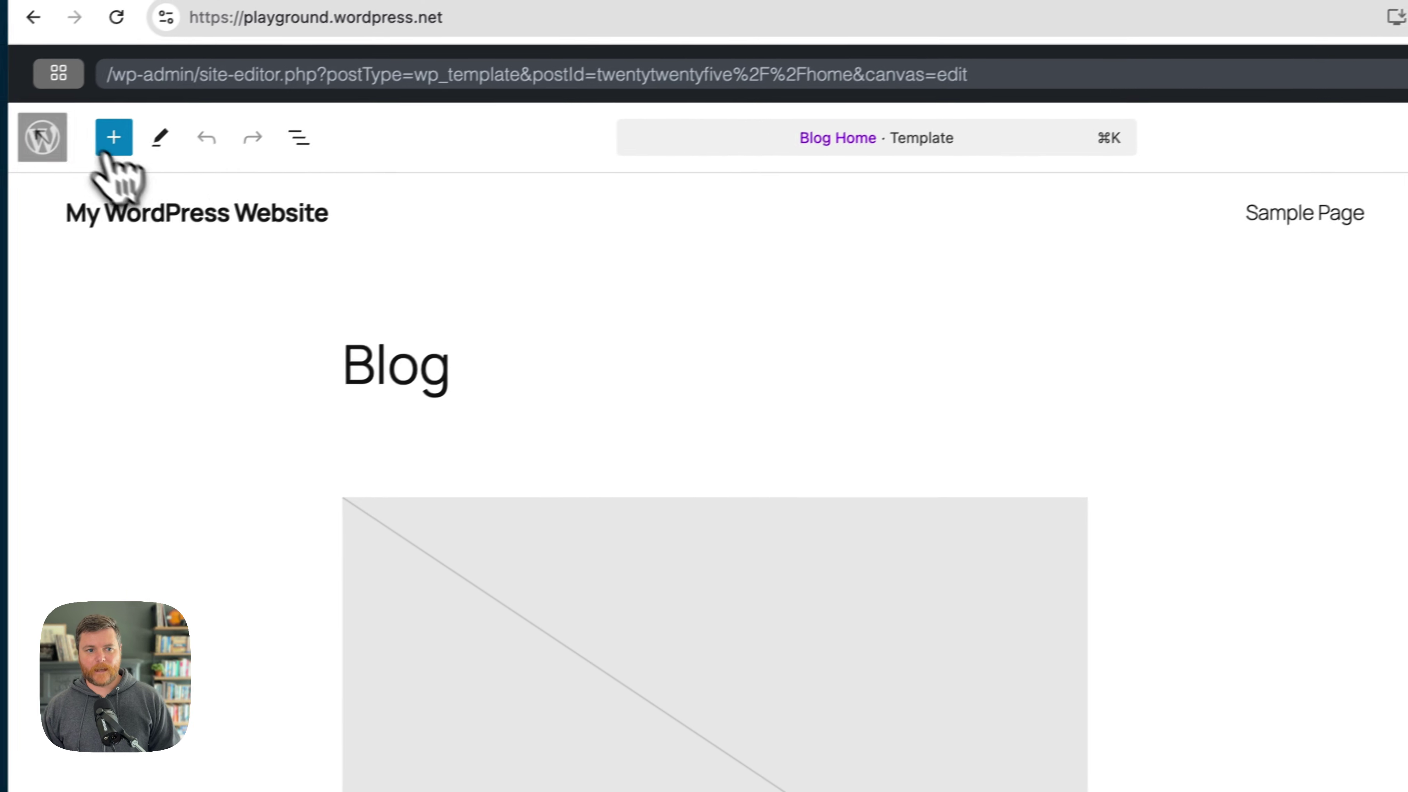
left_click(41, 138)
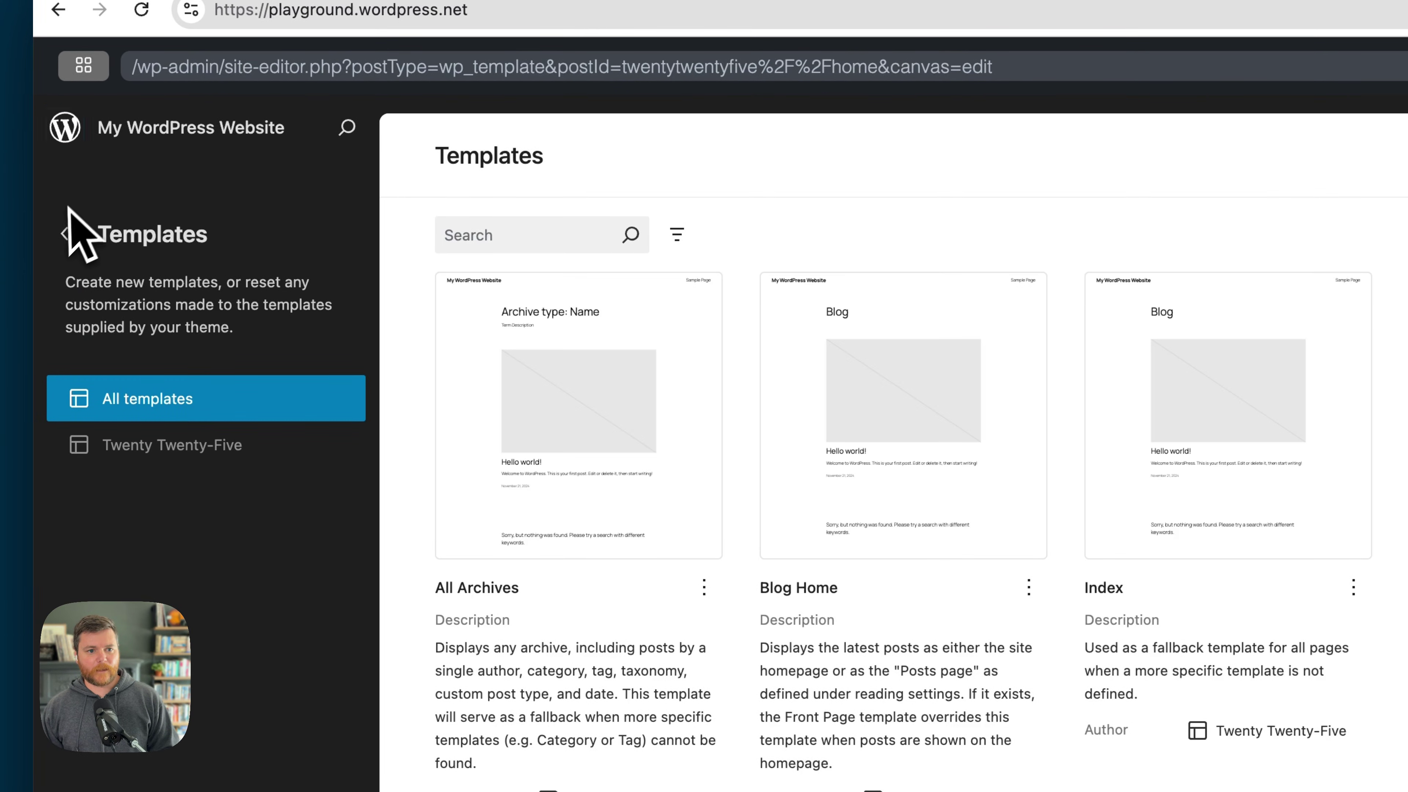
left_click(64, 235)
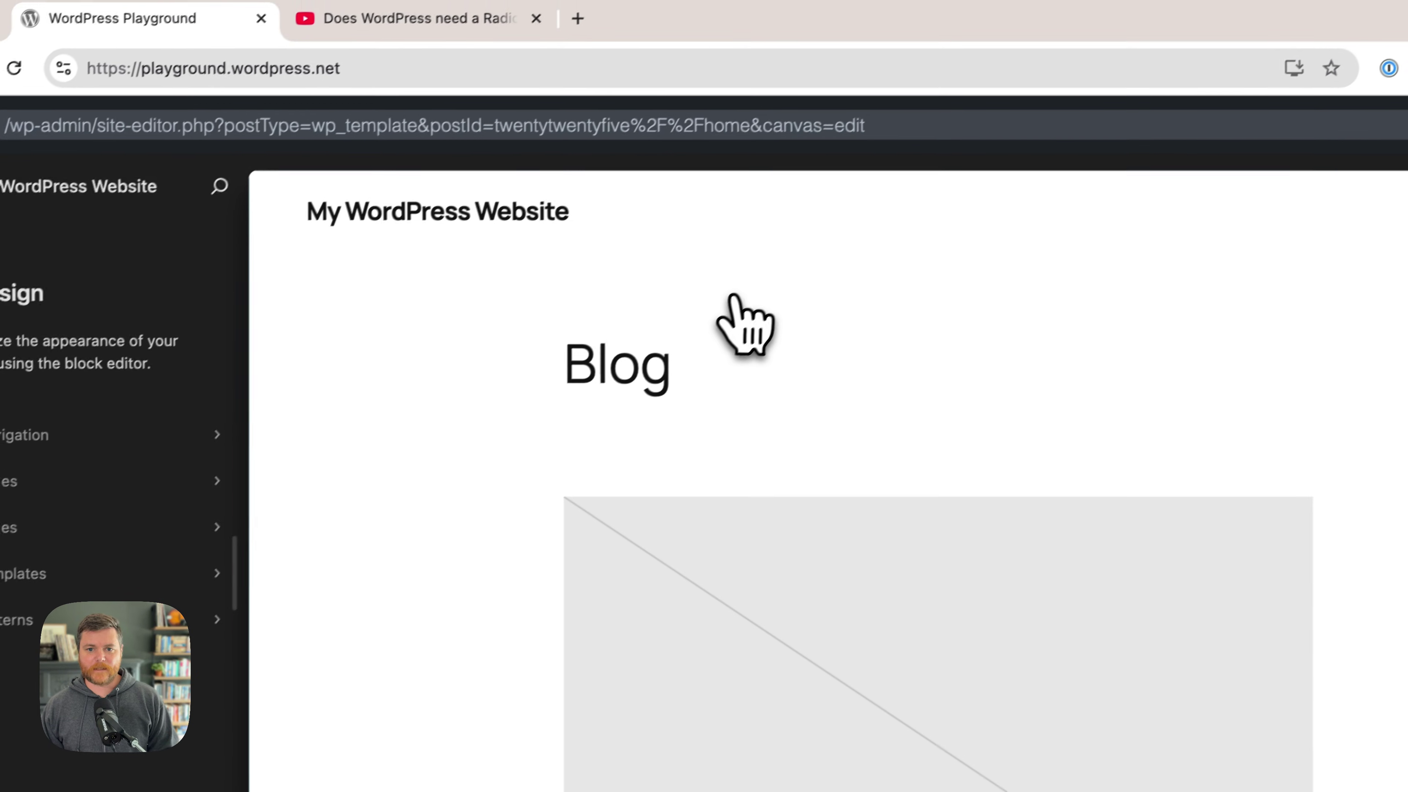
left_click(865, 214)
- Search the command palette for 'post' and highlight the Single Posts result
key("super+k")
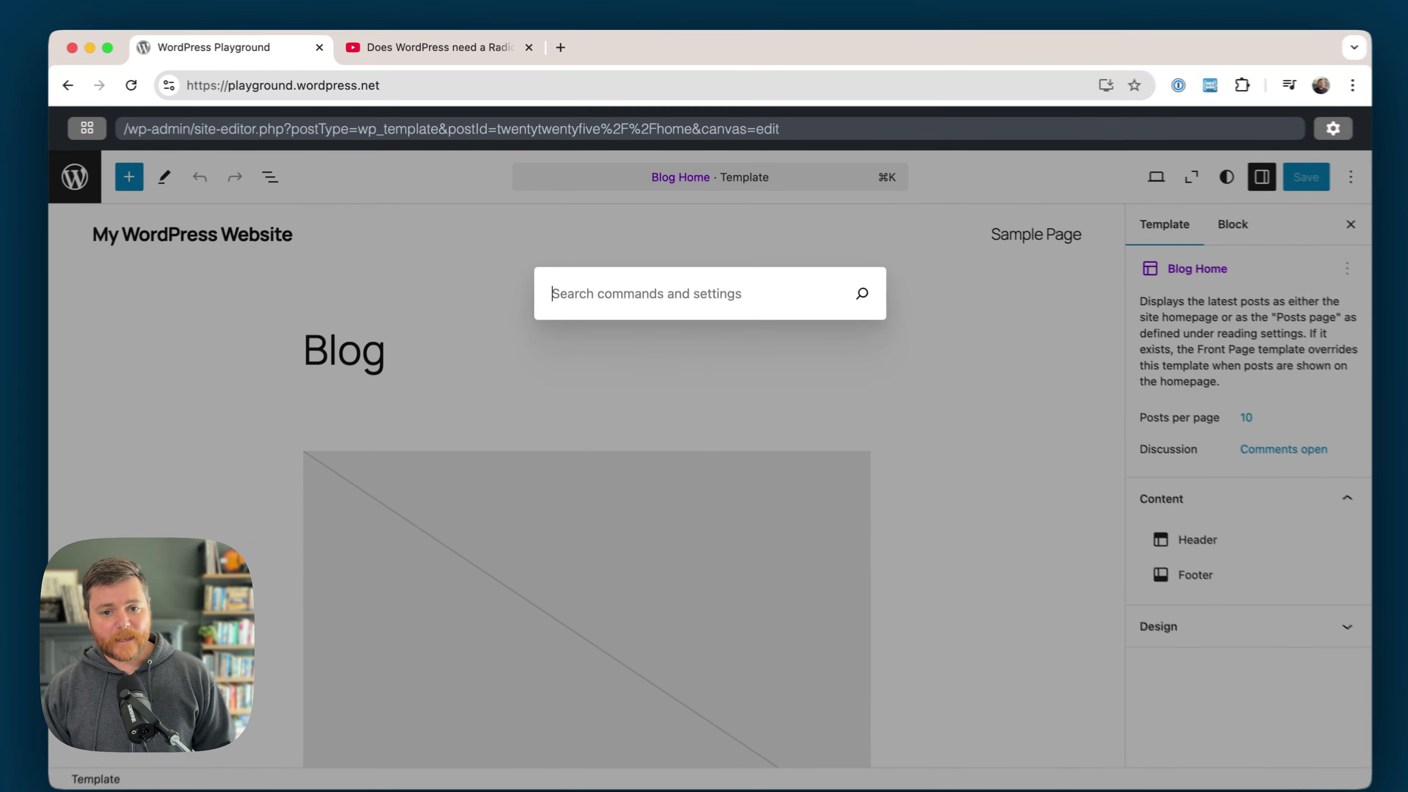
type("page")
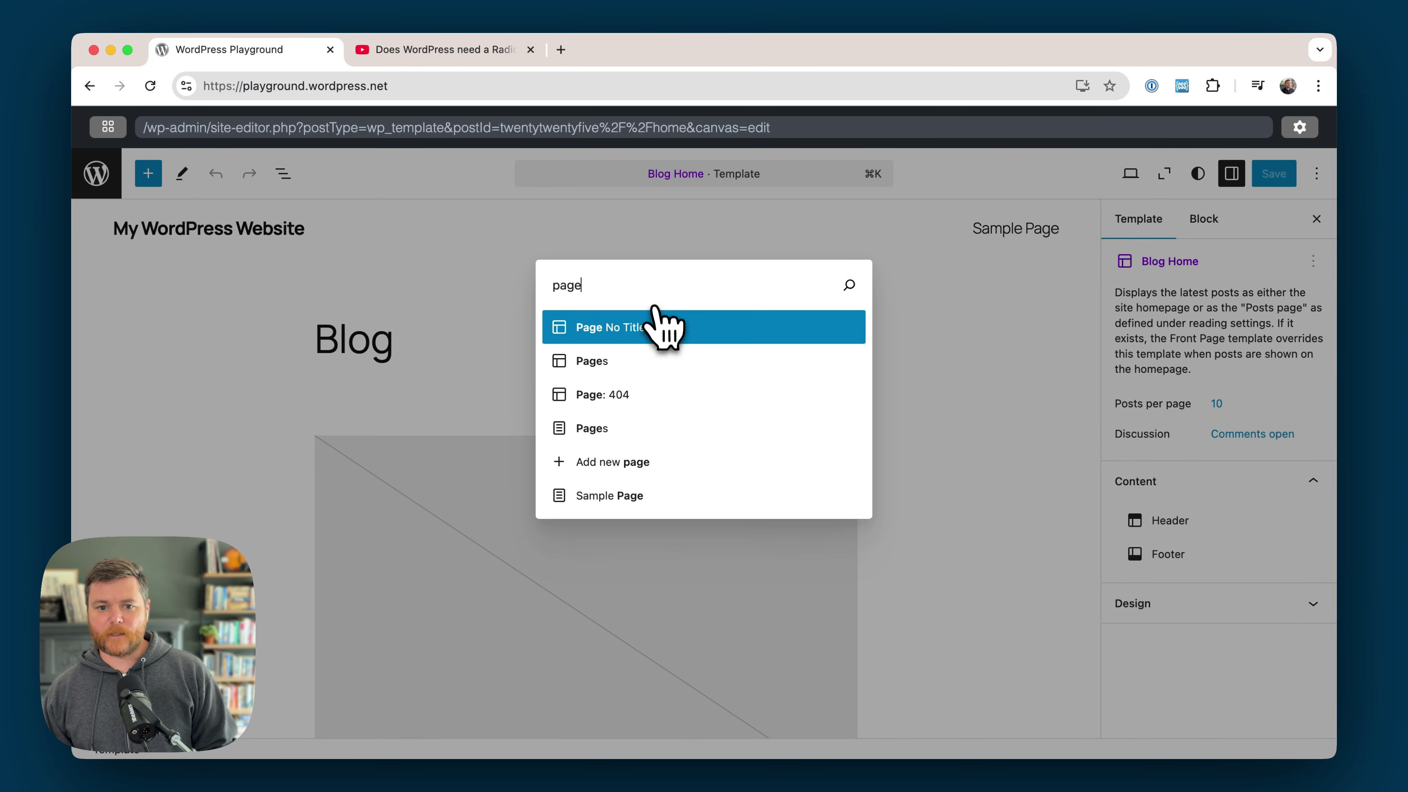
type("s")
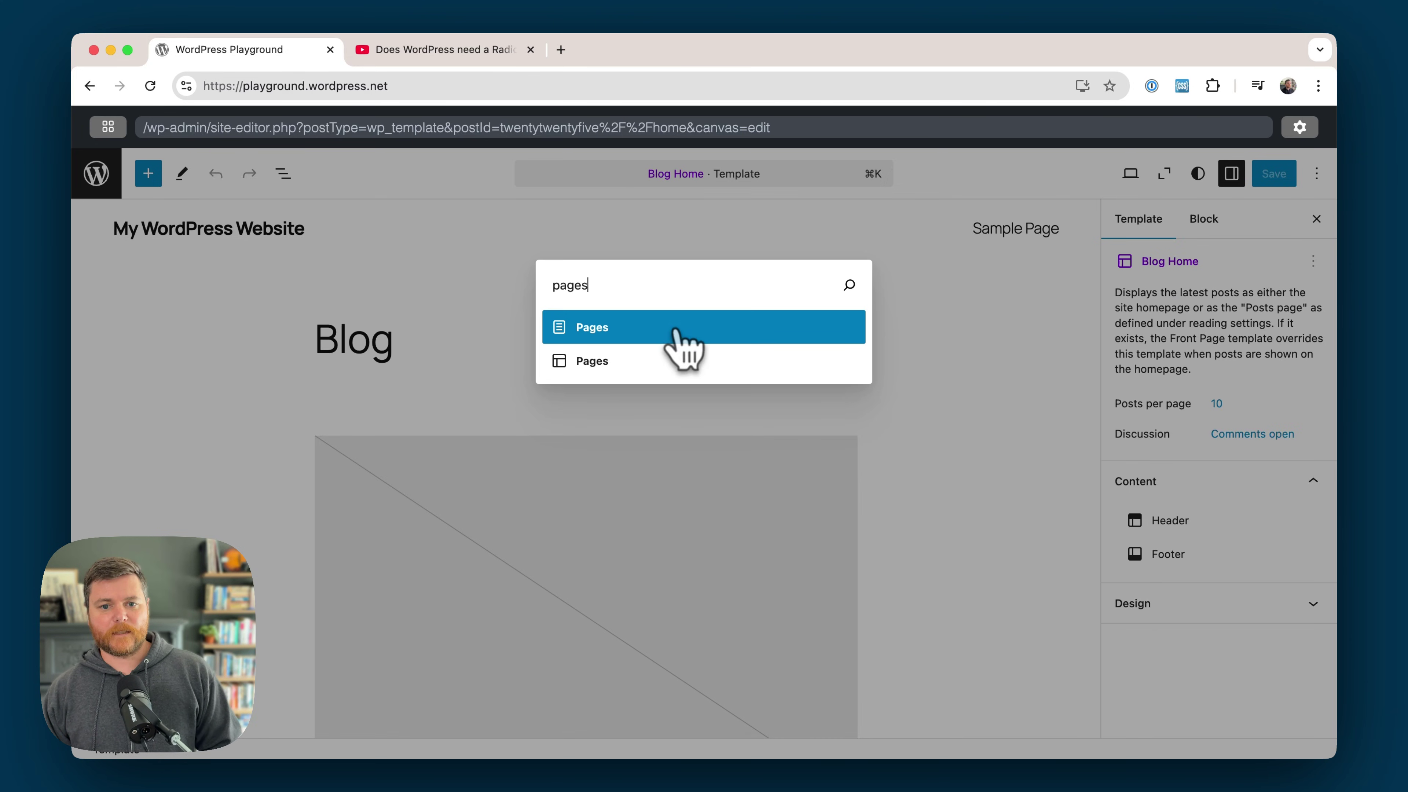
key("BackSpace")
key("BackSpace")
key("BackSpace")
key("BackSpace")
type("ost")
key("Down")
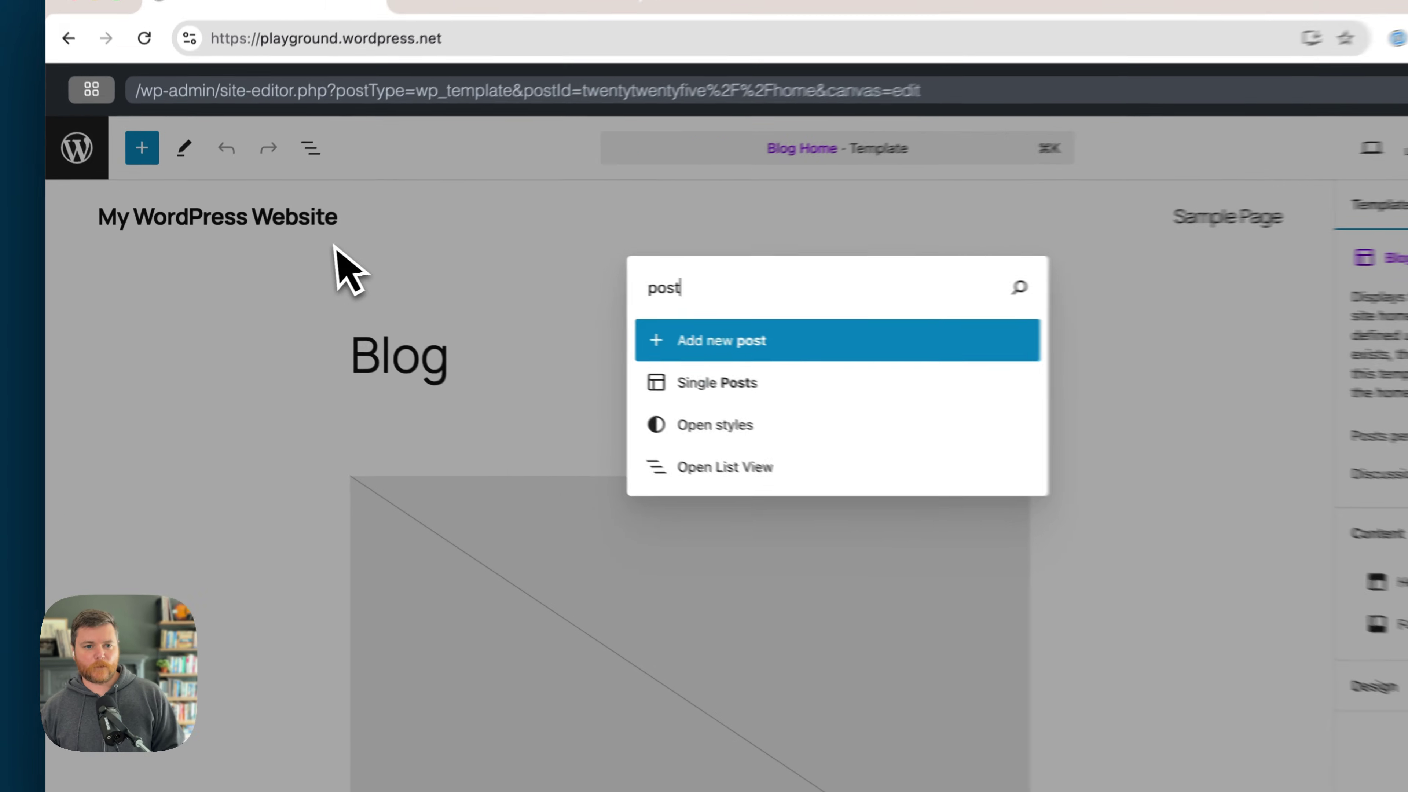
- Dismiss the command search and scroll the Templates grid to the Single Posts template
left_click(99, 176)
left_click(98, 176)
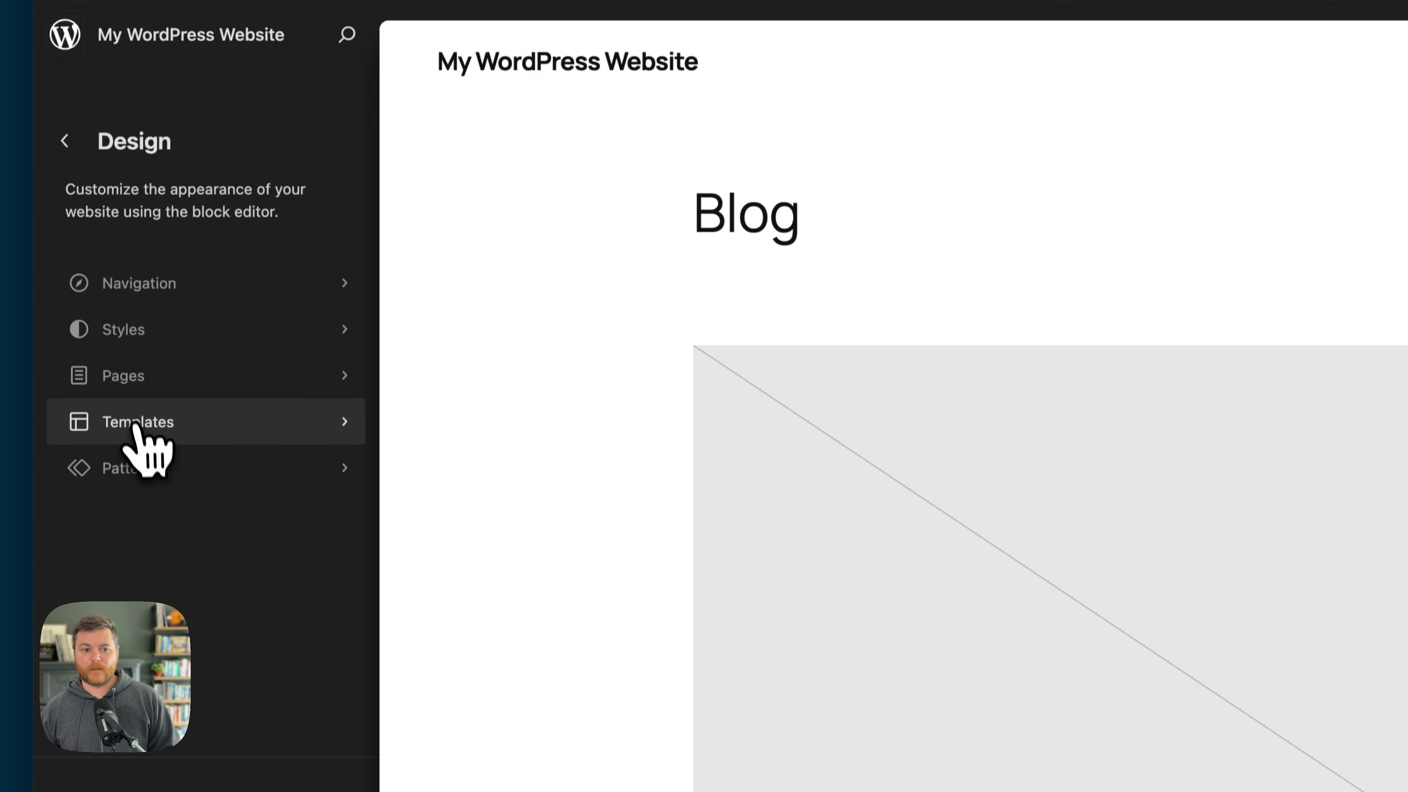
left_click(137, 521)
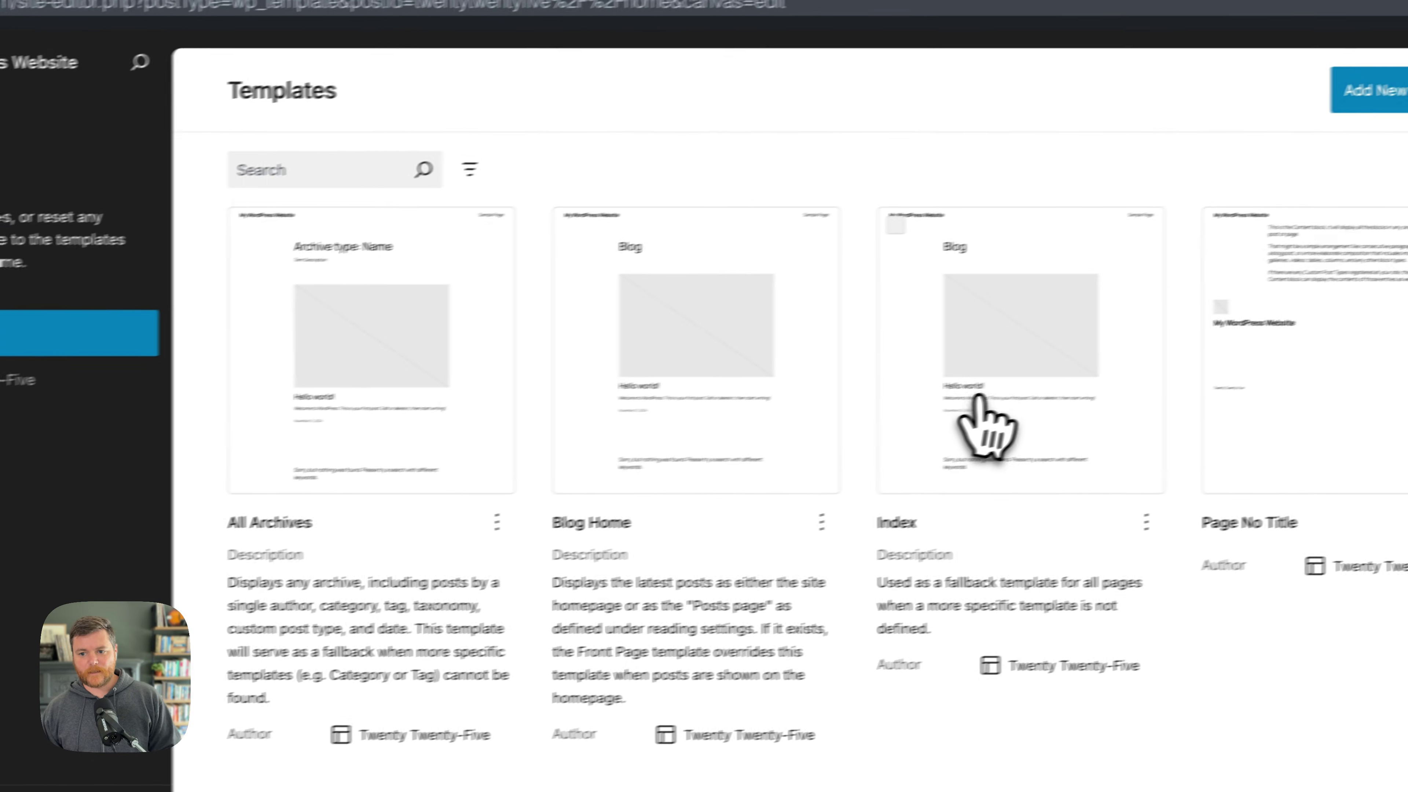
scroll(978, 397, "down", 5)
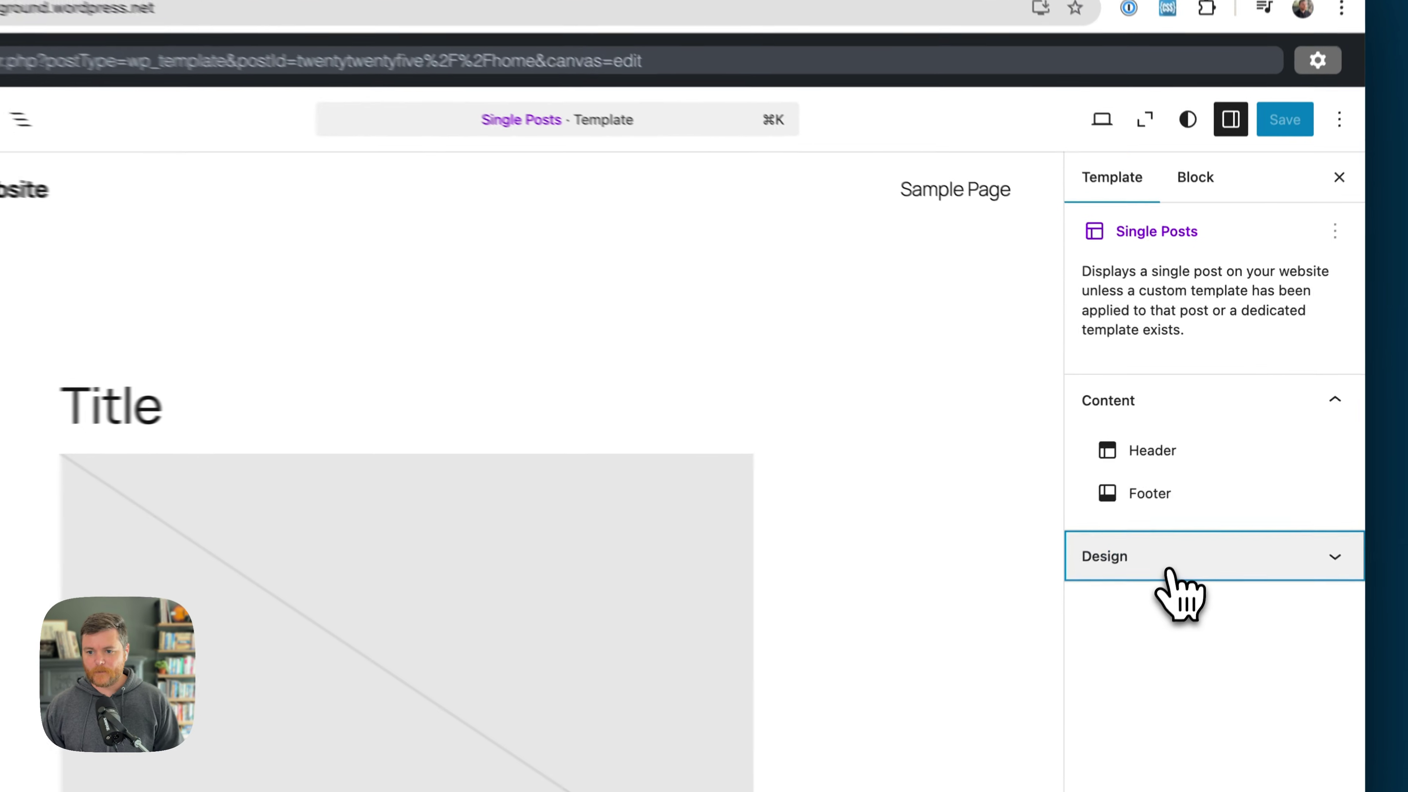
- Reveal alternative Single Posts designs and scroll to 'News blog single post with sidebar'
left_click(1185, 522)
scroll(1162, 577, "down", 10)
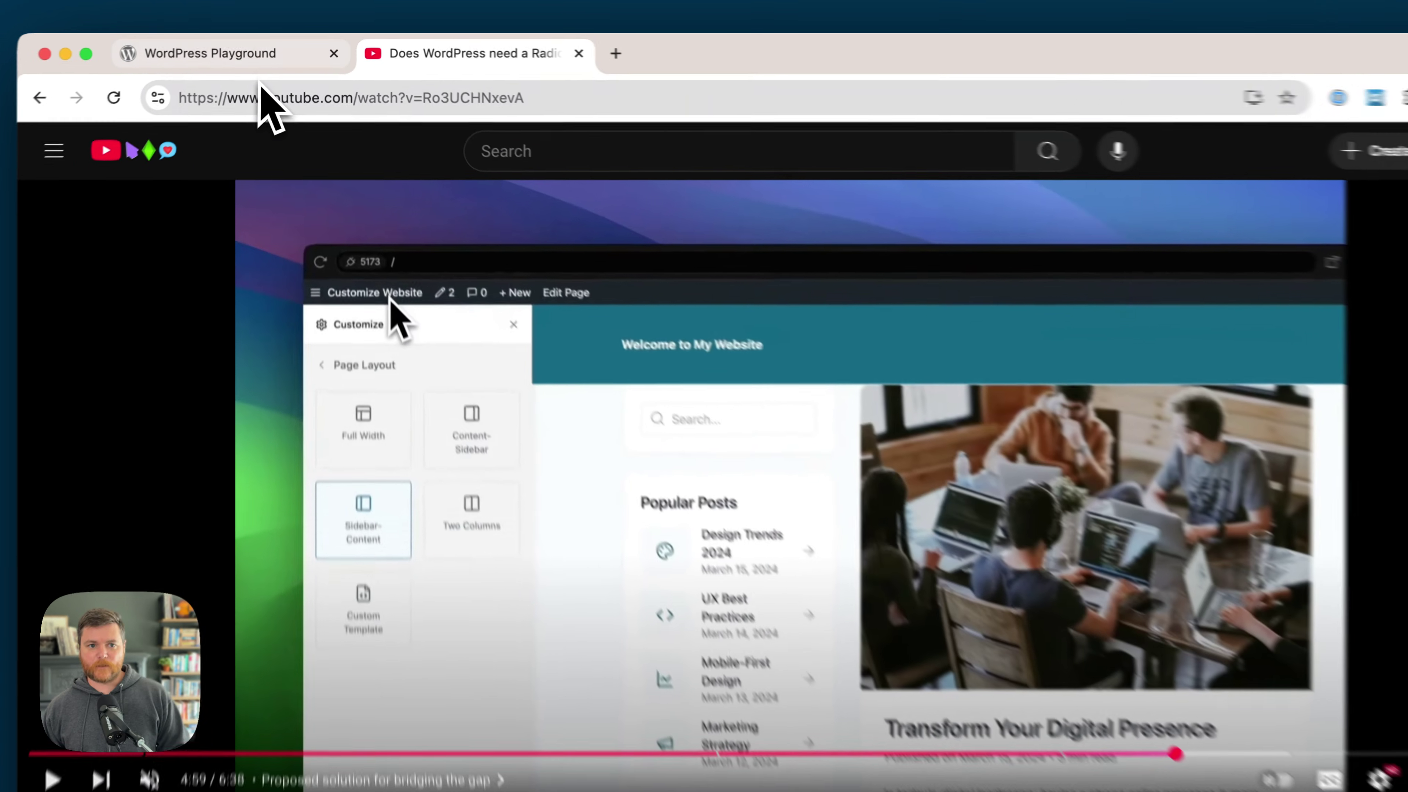
left_click(260, 55)
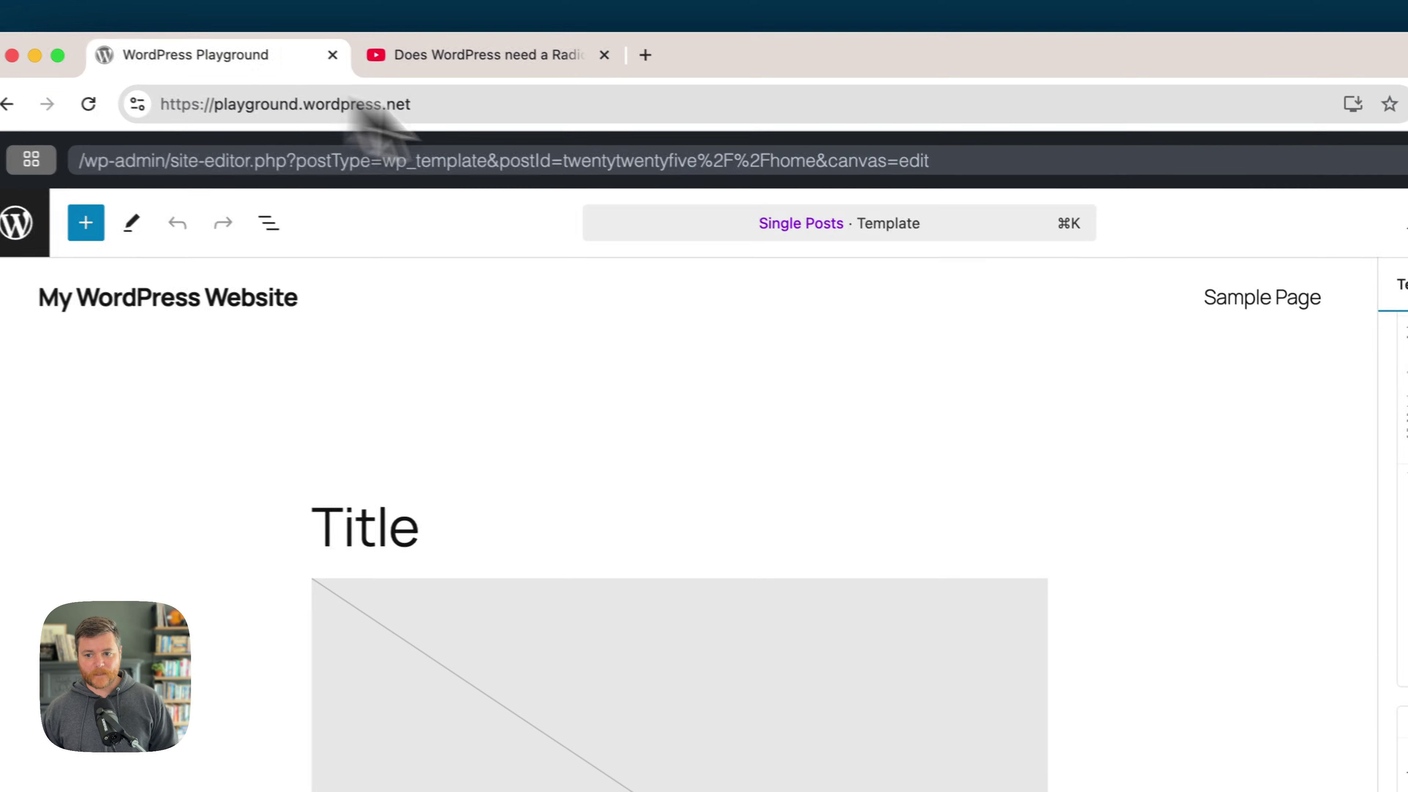
scroll(1191, 499, "down", 1)
scroll(1186, 488, "up", 5)
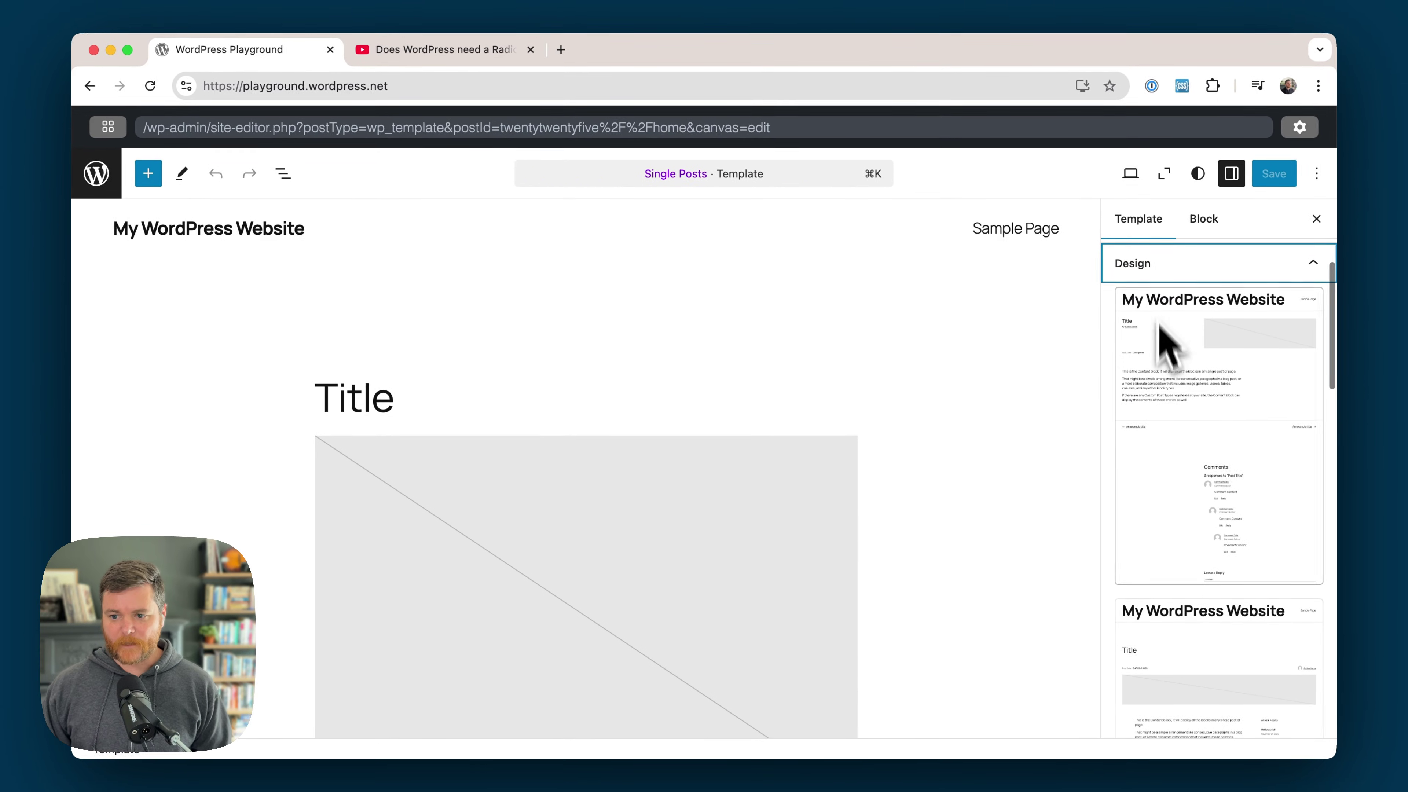
scroll(1196, 438, "down", 1)
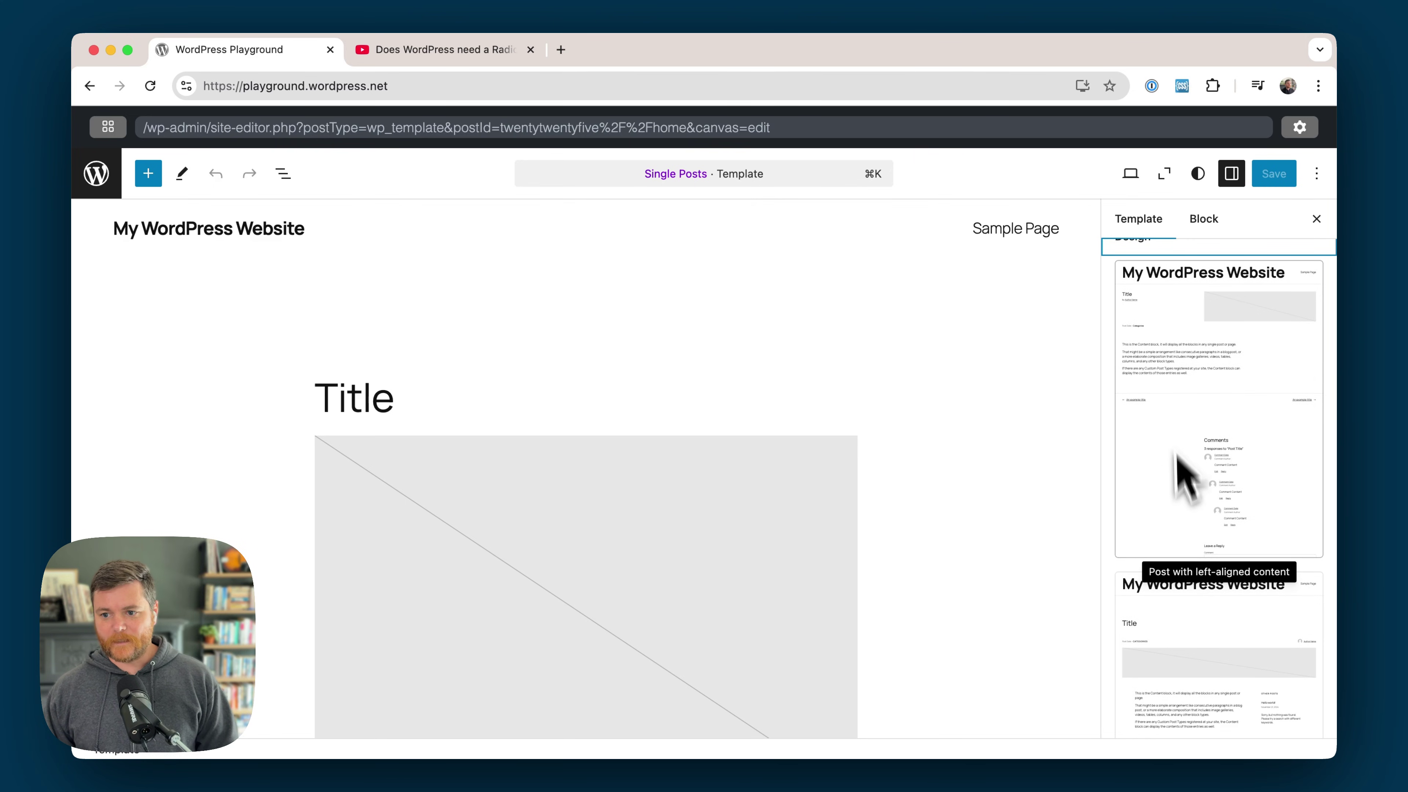
scroll(1163, 472, "down", 5)
scroll(1164, 460, "down", 3)
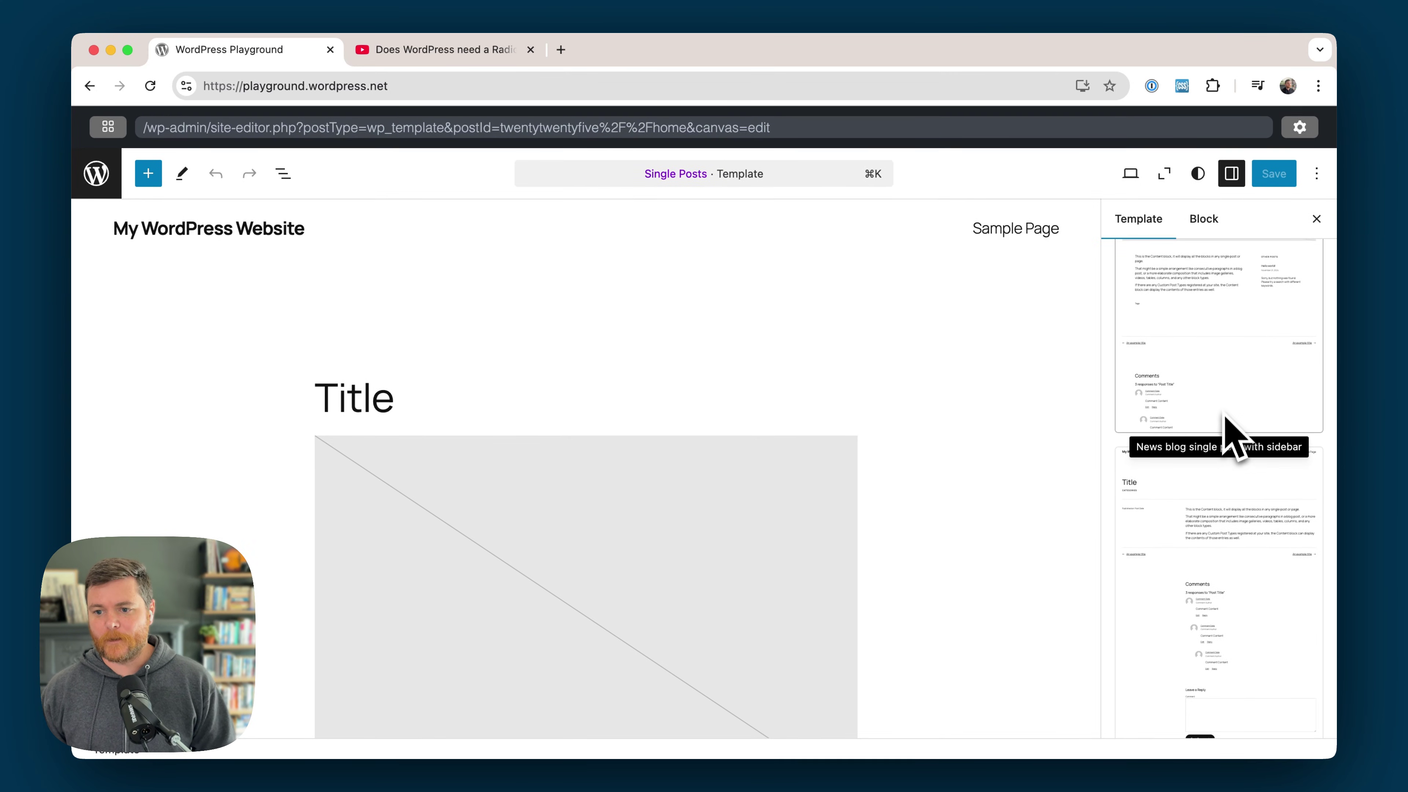
scroll(1193, 516, "down", 6)
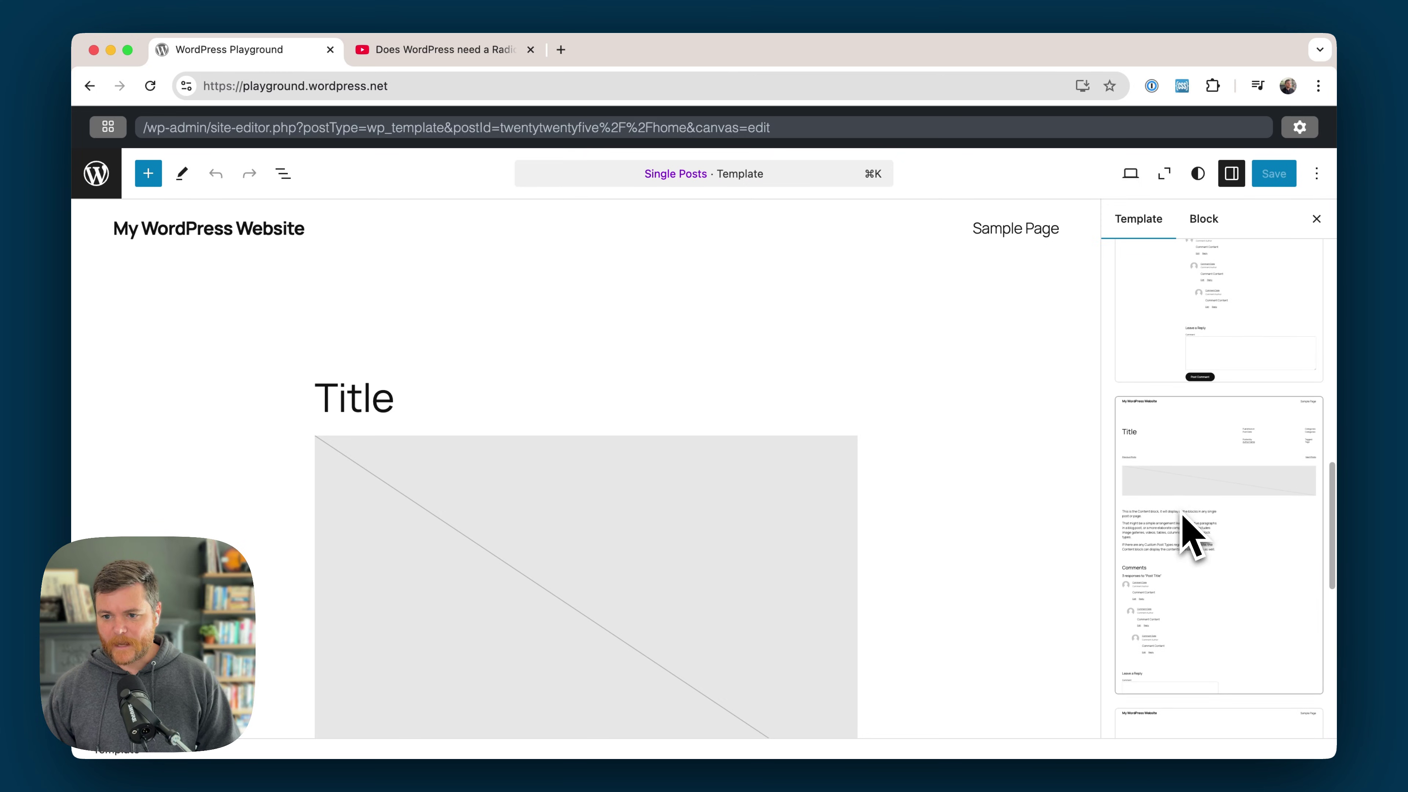
scroll(1187, 499, "down", 7)
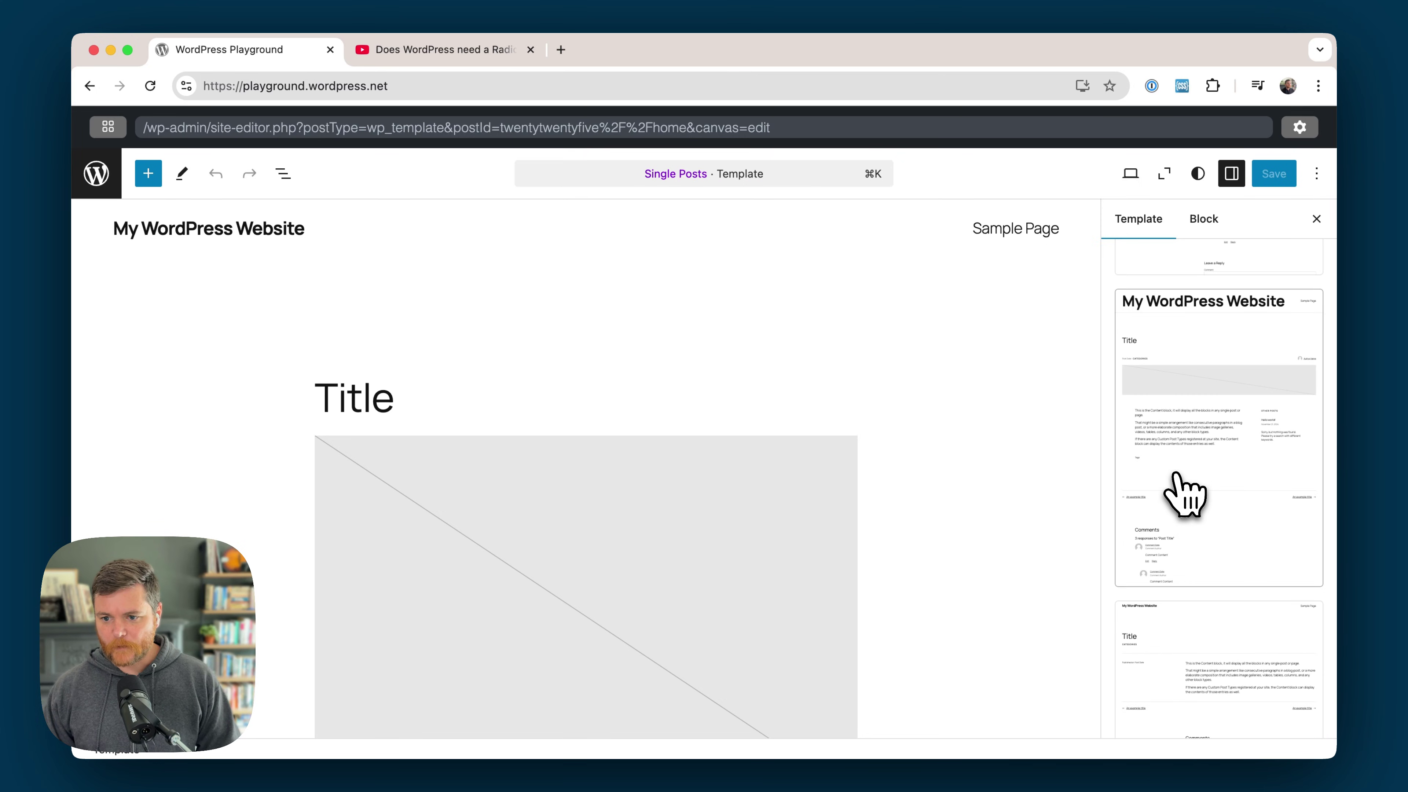
scroll(1176, 444, "down", 2)
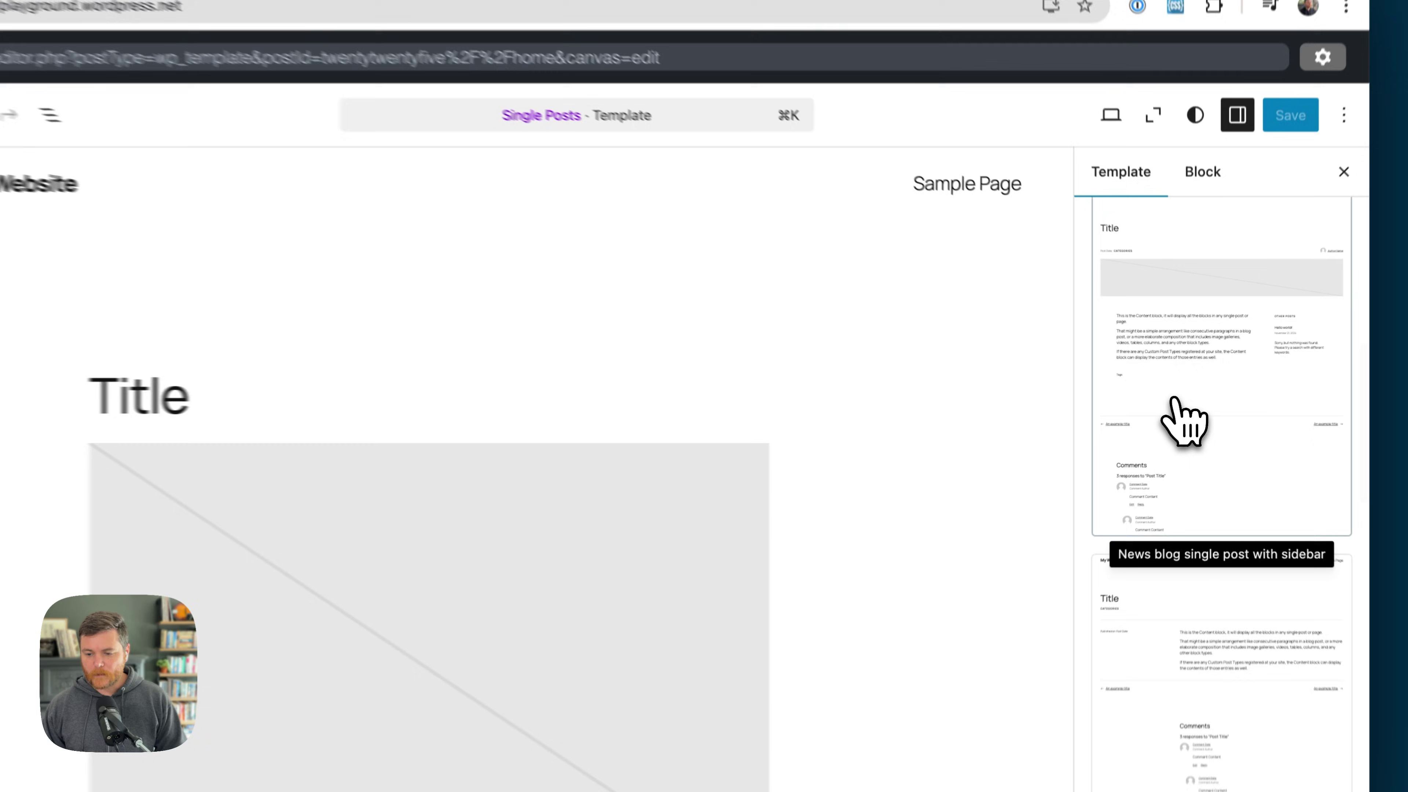
- Apply the 'News blog single post with sidebar' design and scroll to check the Other posts sidebar
left_click(1176, 460)
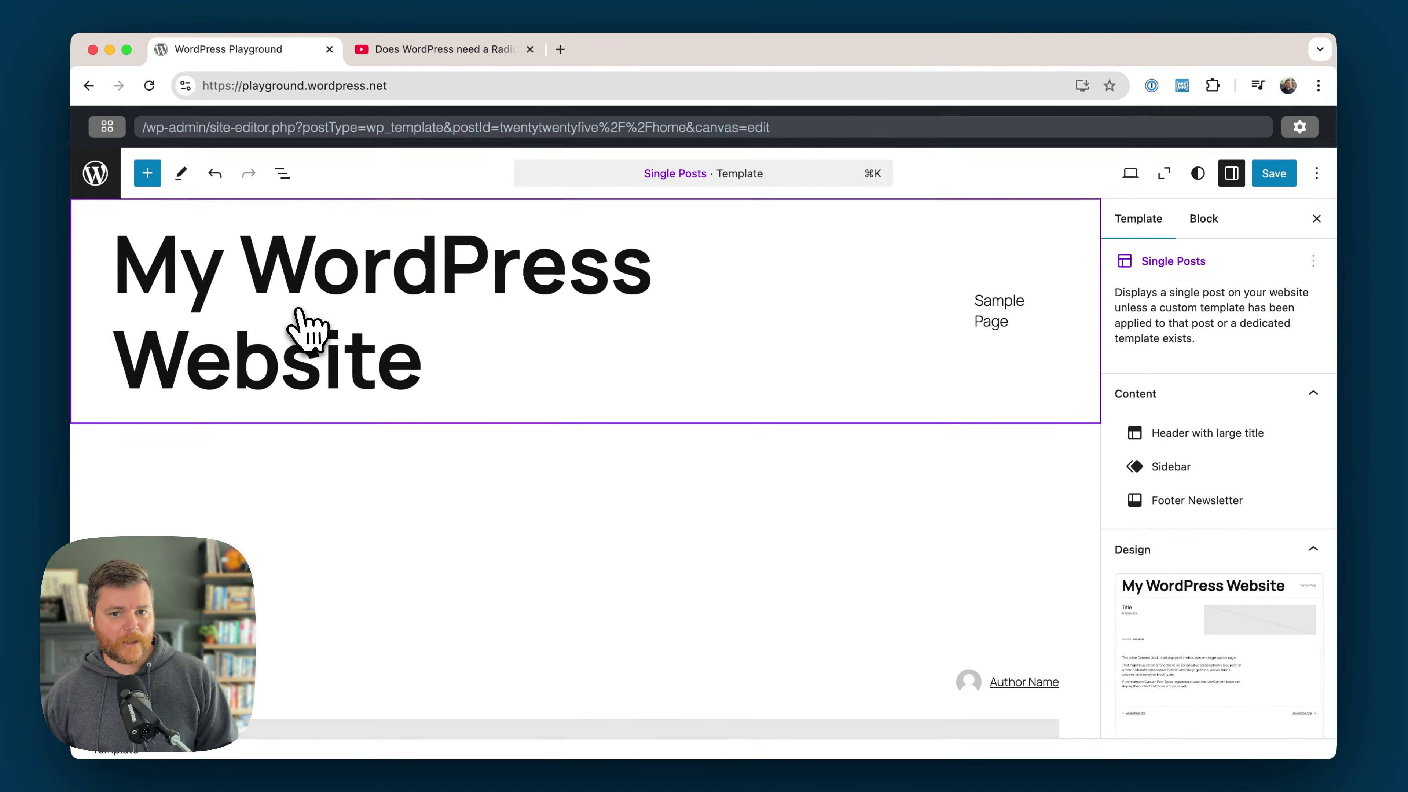
scroll(599, 360, "down", 5)
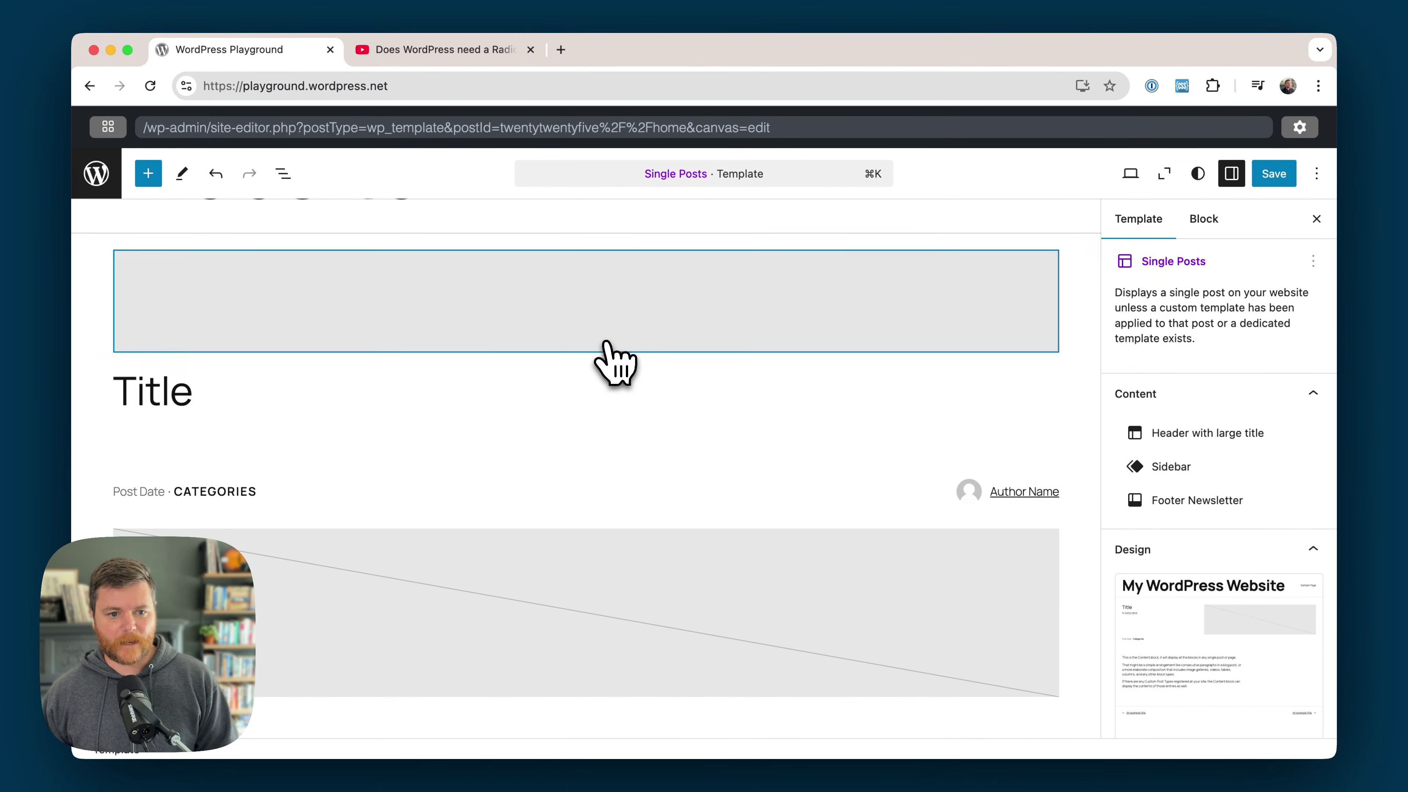
scroll(613, 361, "down", 5)
scroll(709, 420, "down", 6)
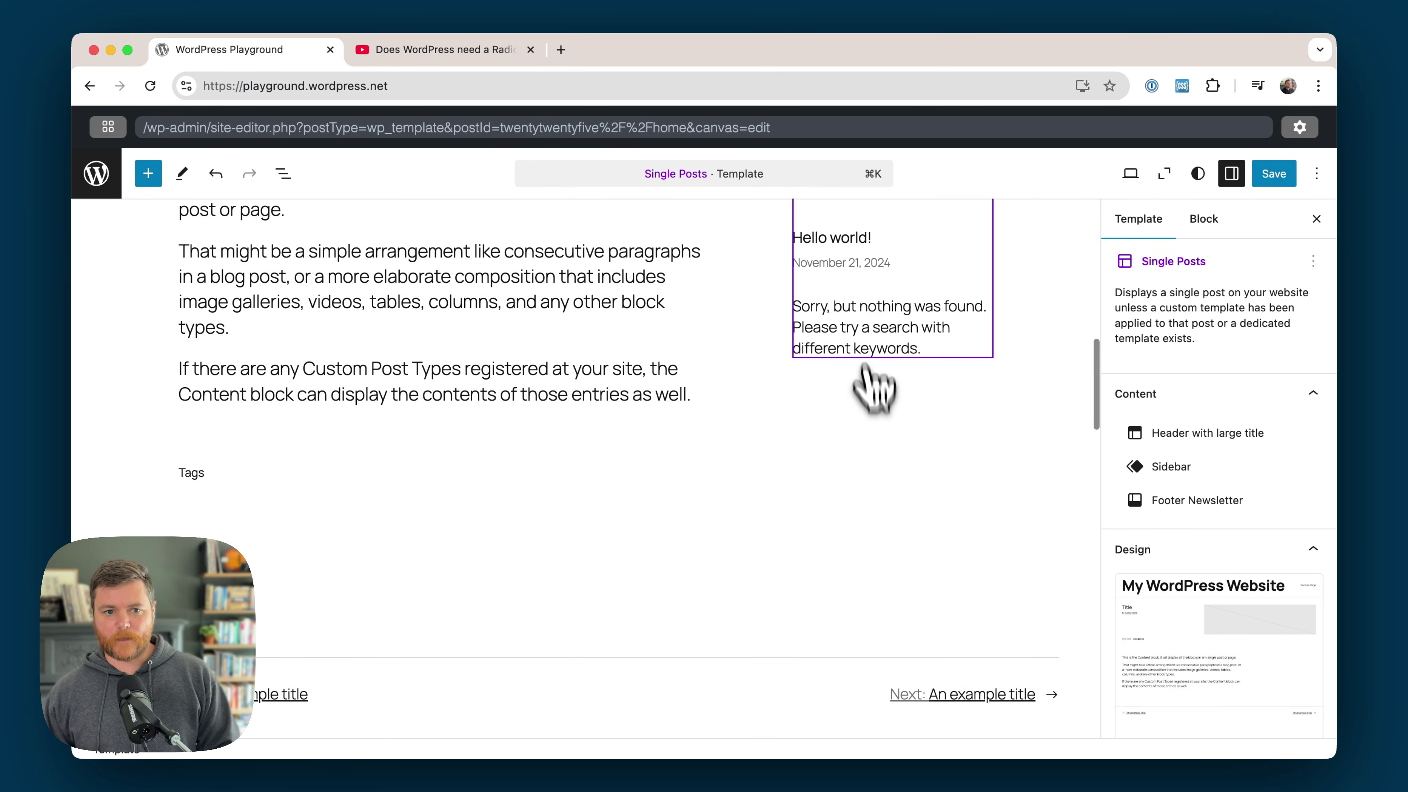
scroll(871, 378, "up", 4)
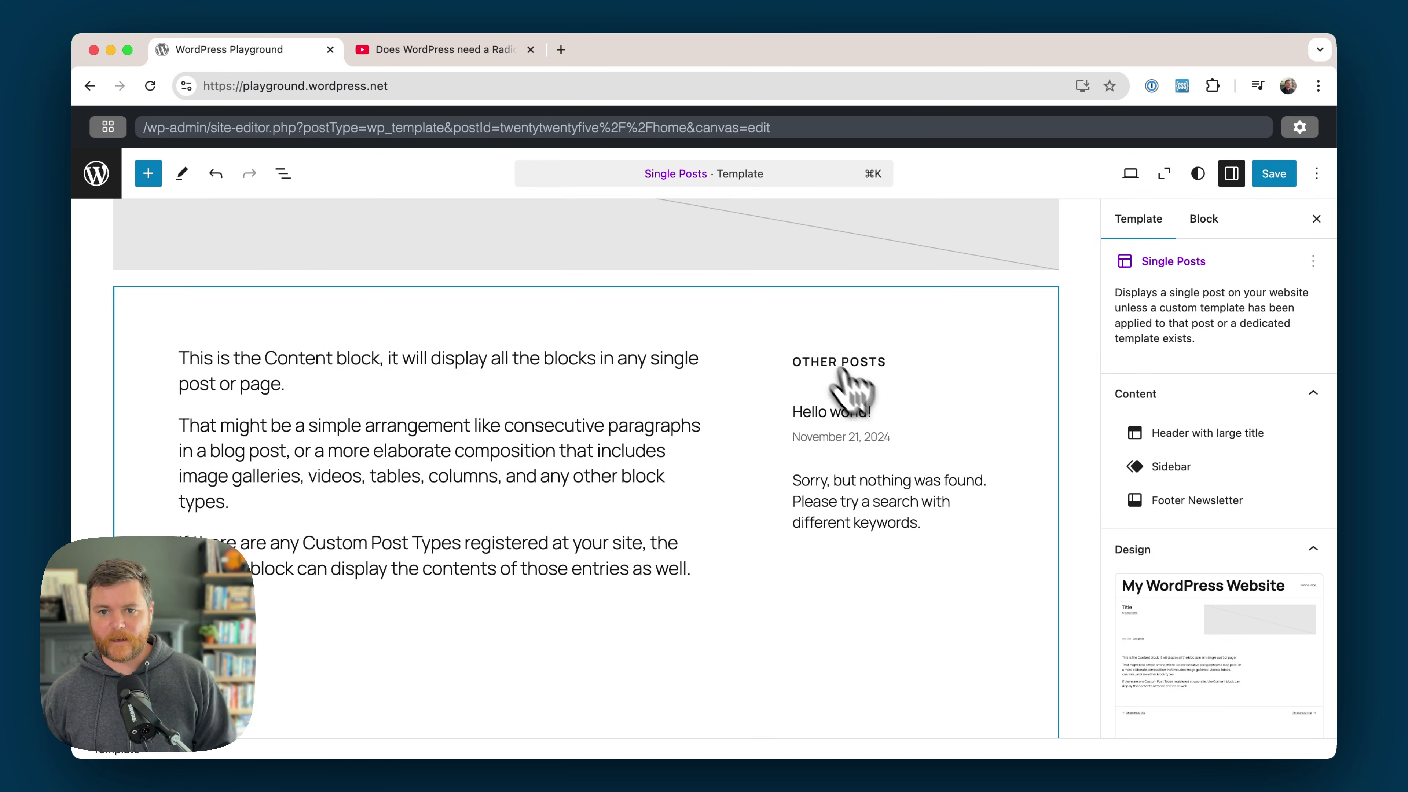
scroll(1192, 422, "down", 10)
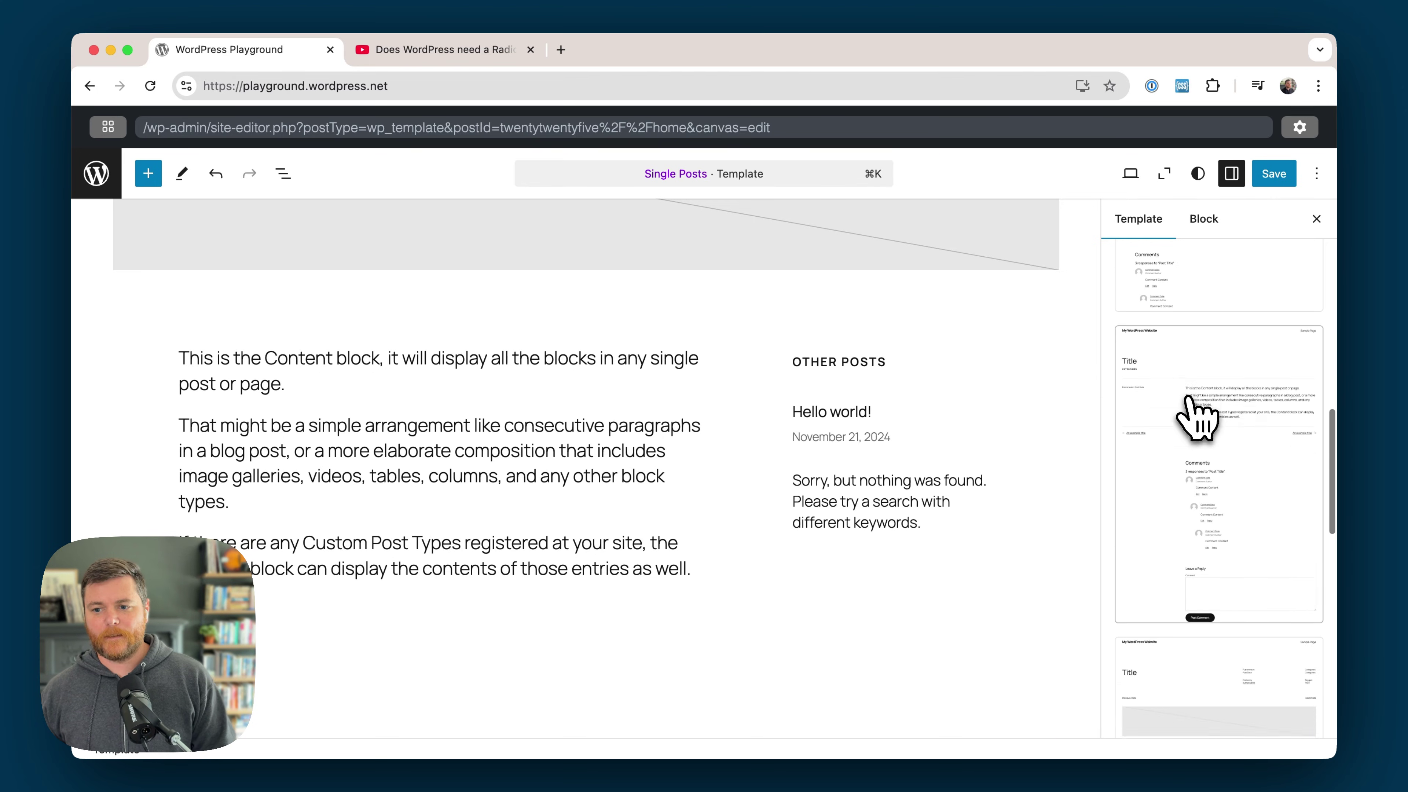
scroll(1192, 422, "down", 5)
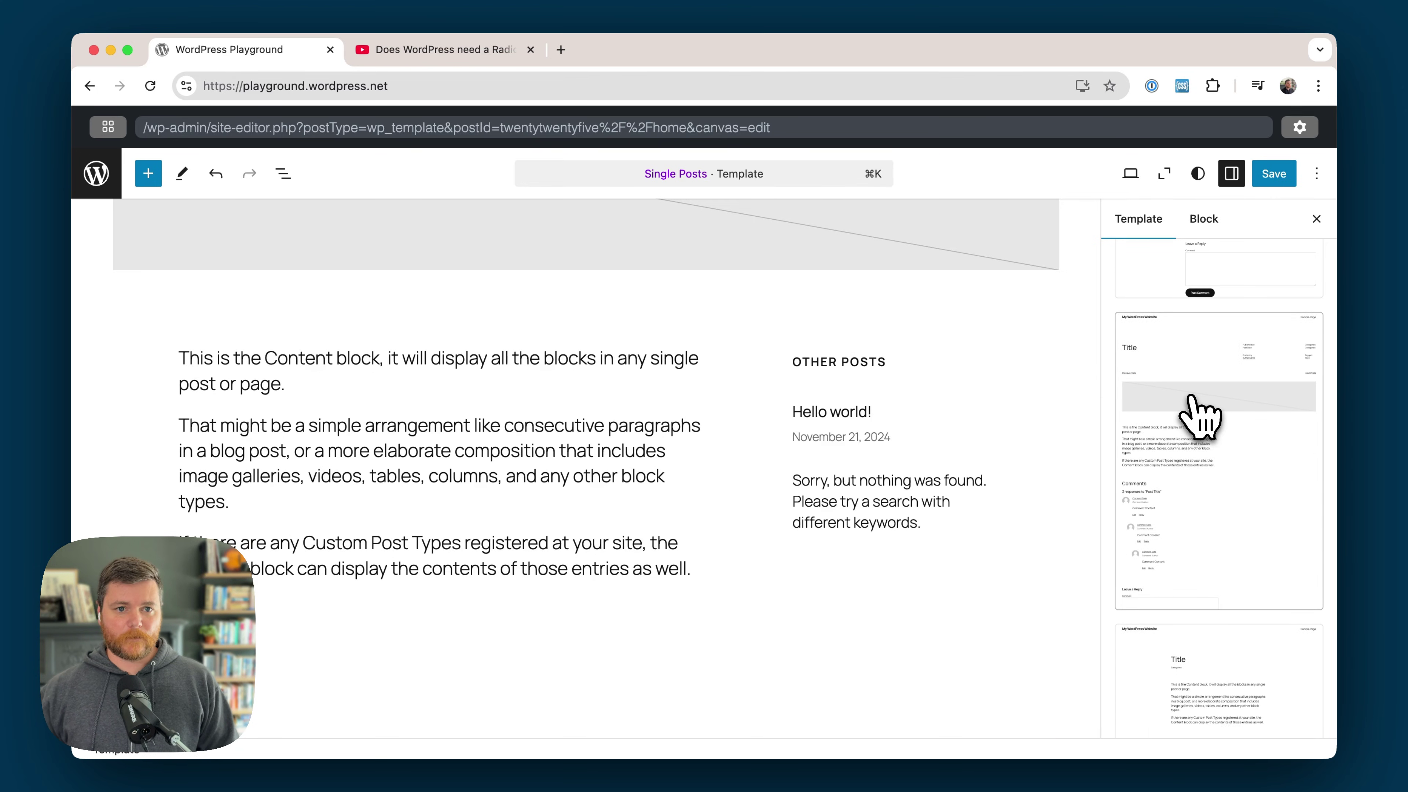
scroll(1201, 424, "down", 5)
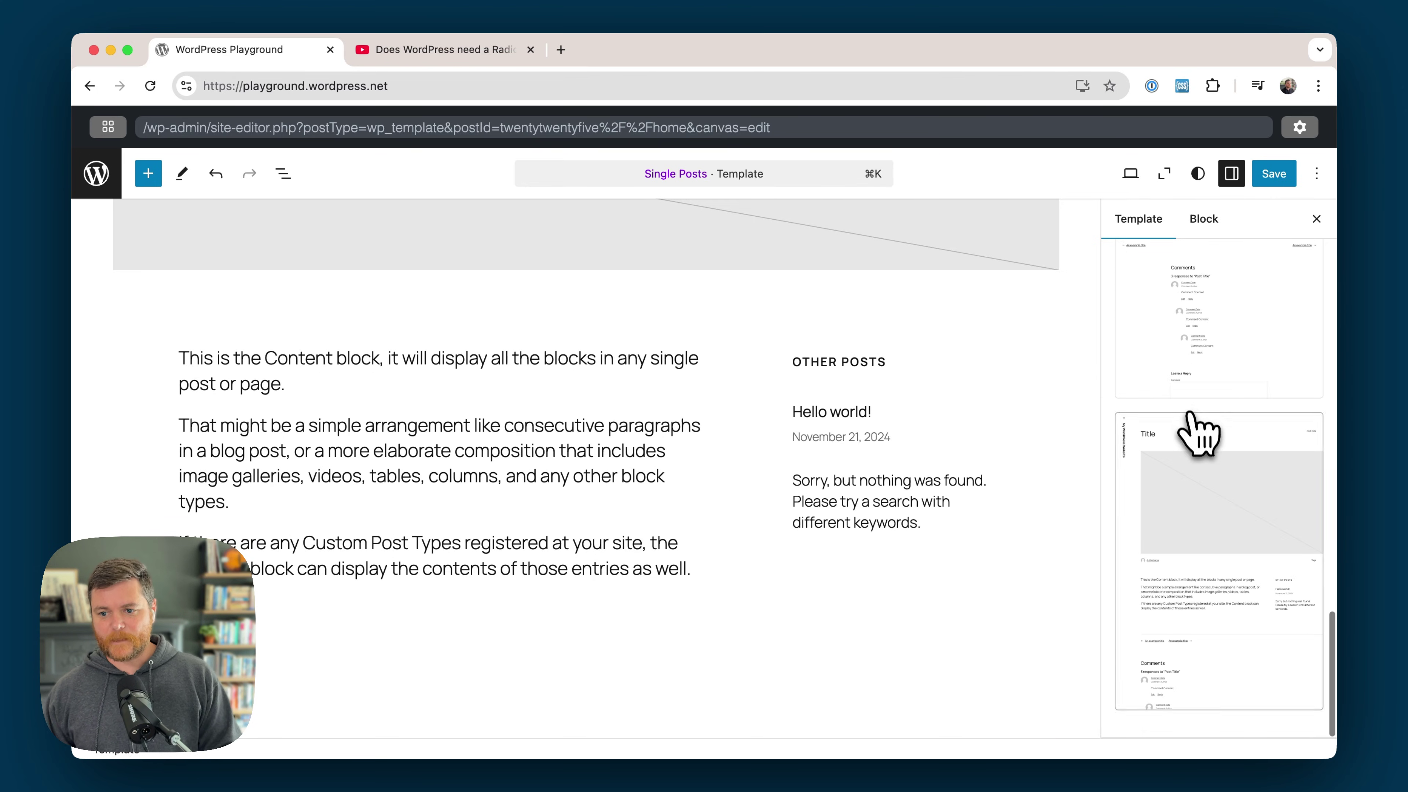
left_click(1201, 438)
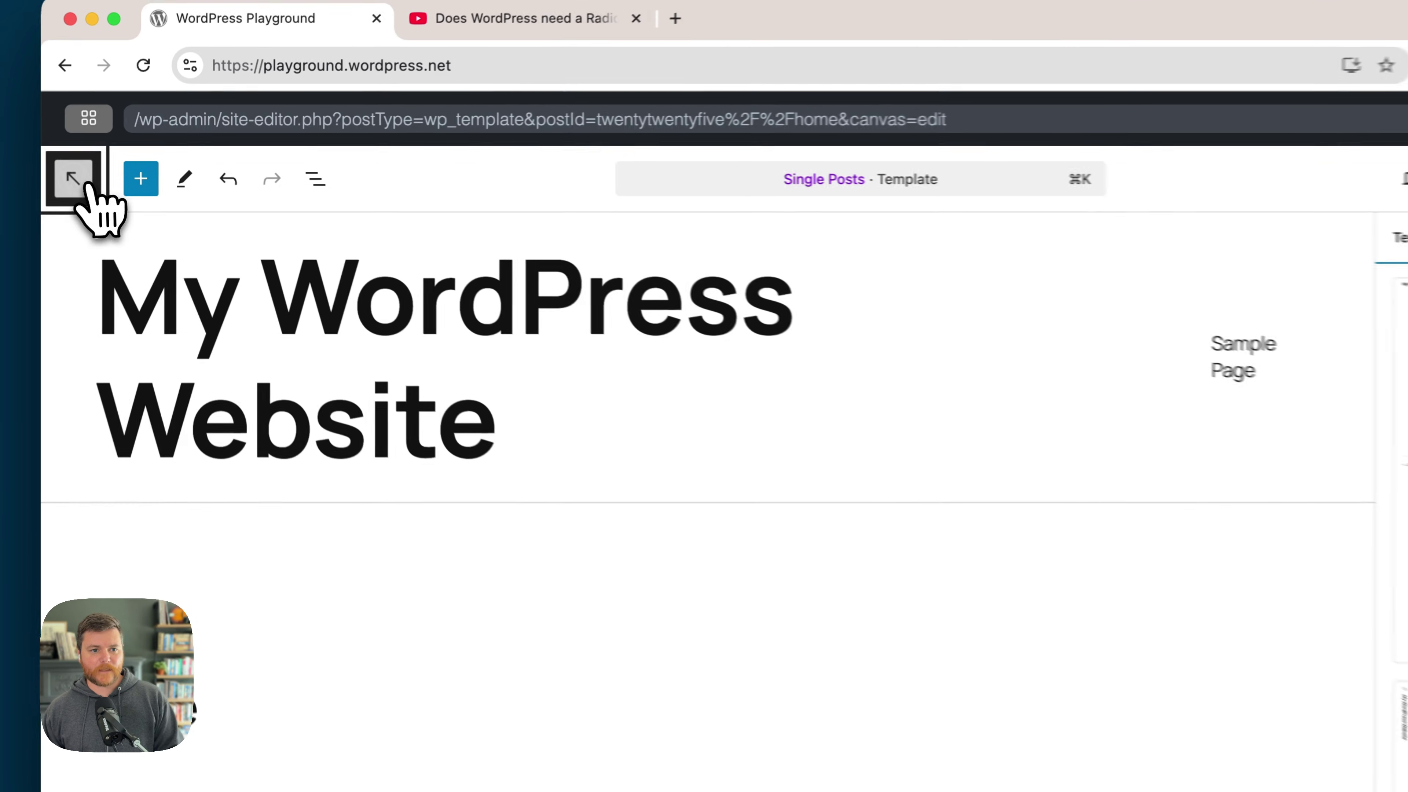
- Reopen Single Posts from the Templates list, save its sidebar design, and return to Templates
left_click(97, 175)
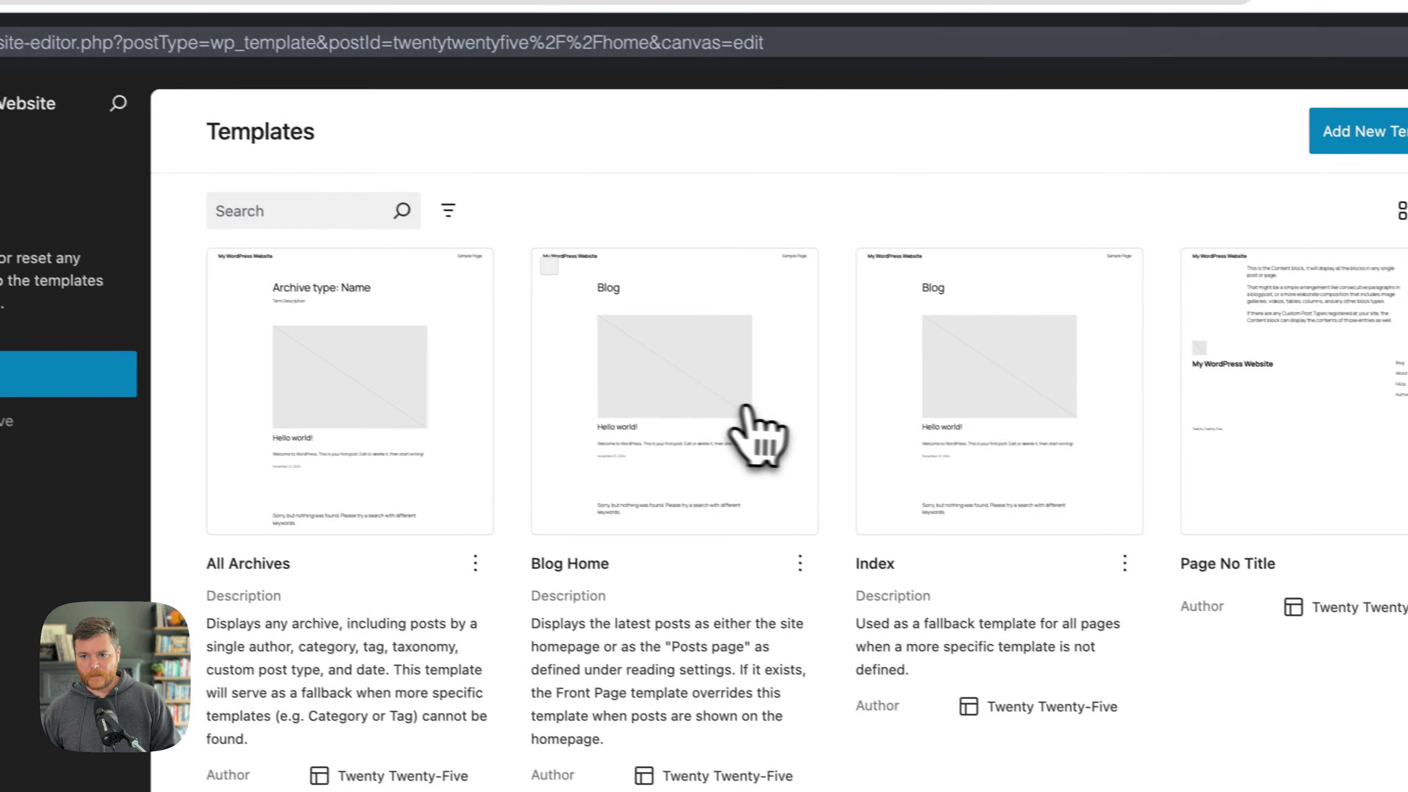
scroll(843, 505, "down", 8)
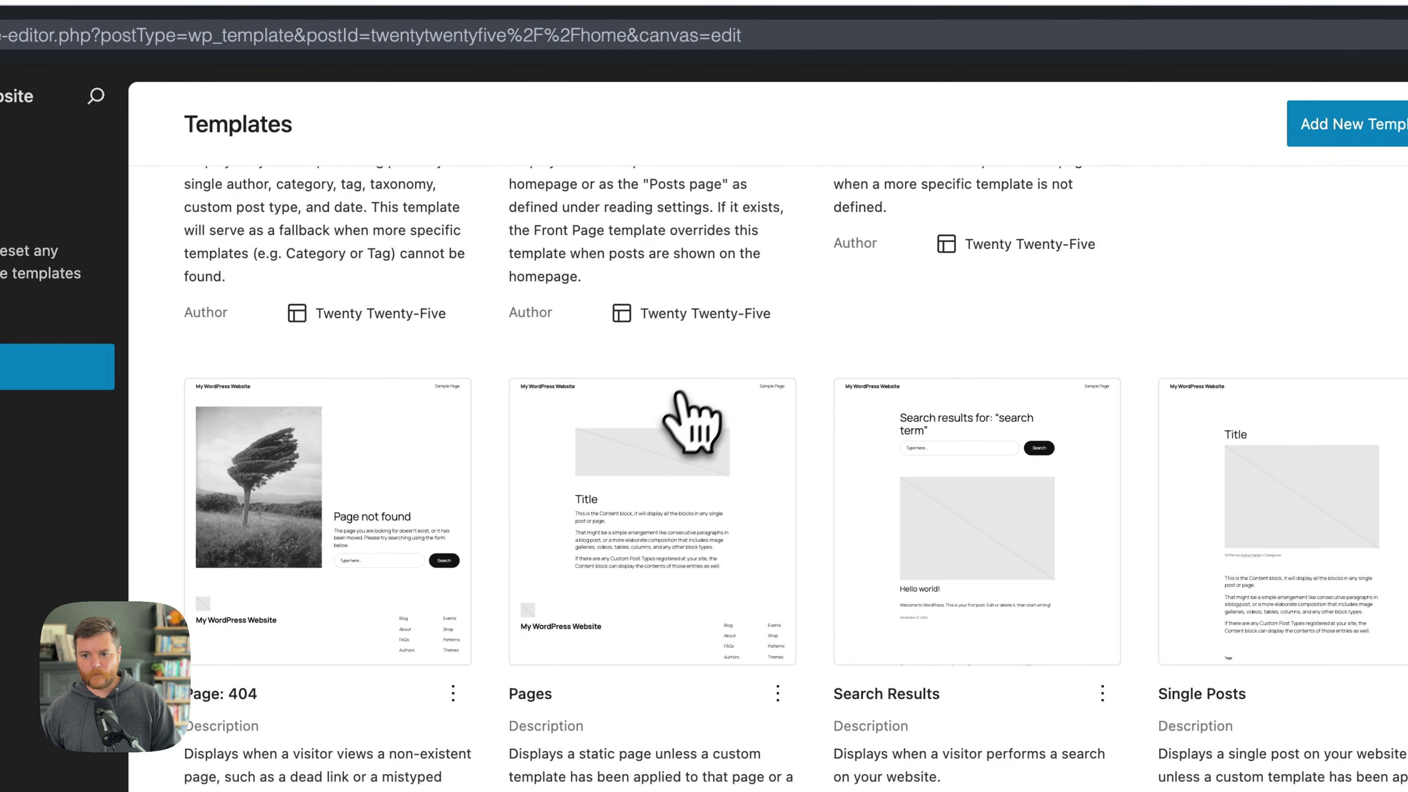
left_click(1254, 466)
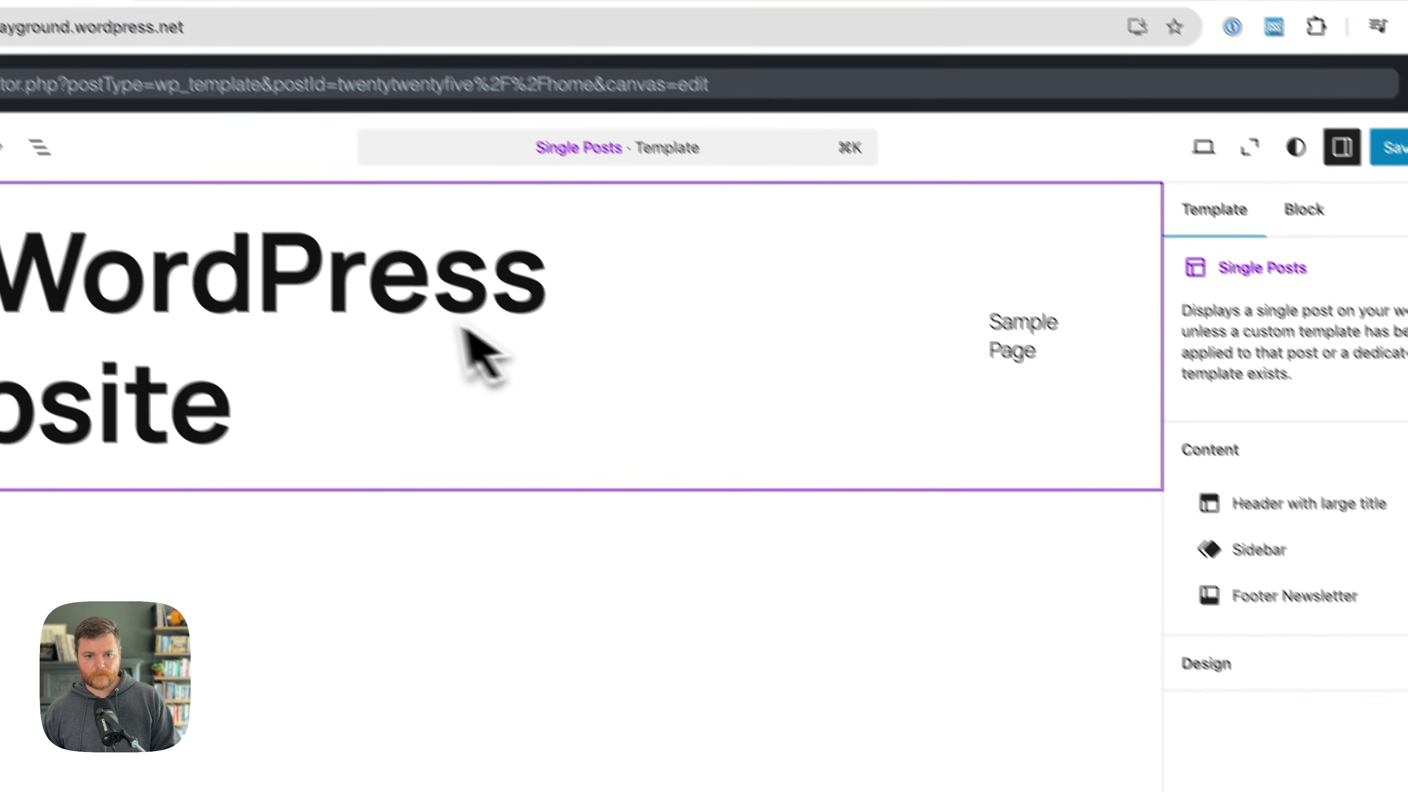
left_click(1389, 148)
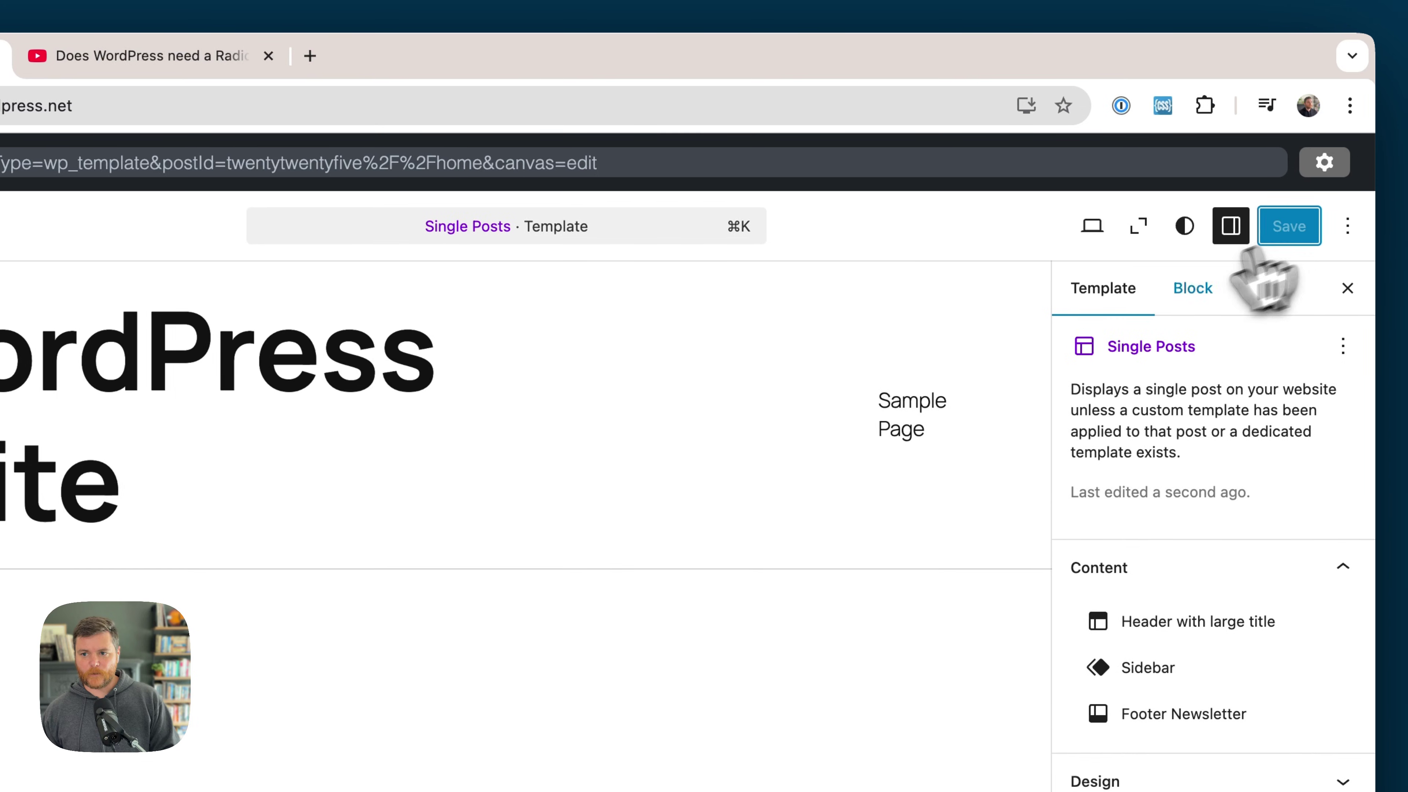
left_click(57, 200)
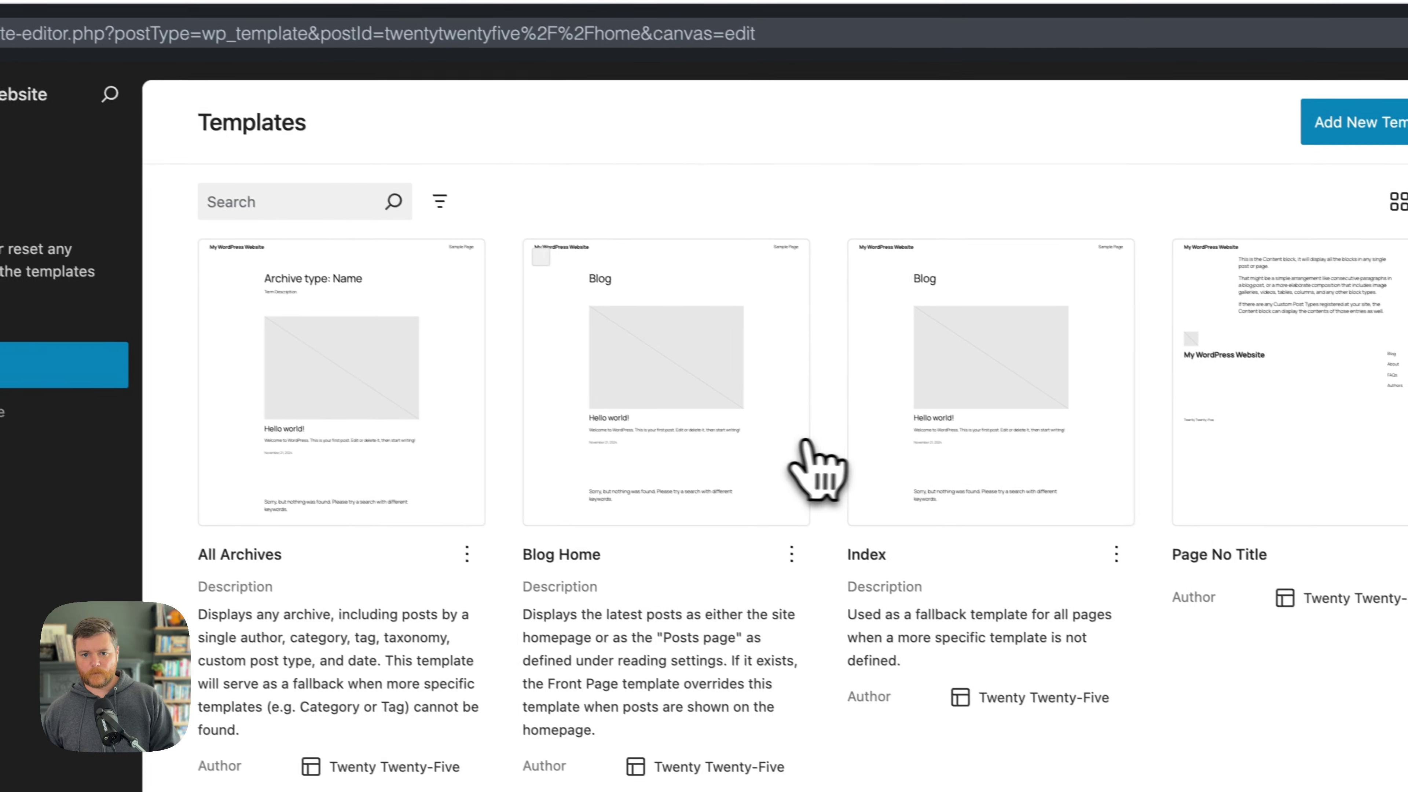
scroll(799, 466, "down", 5)
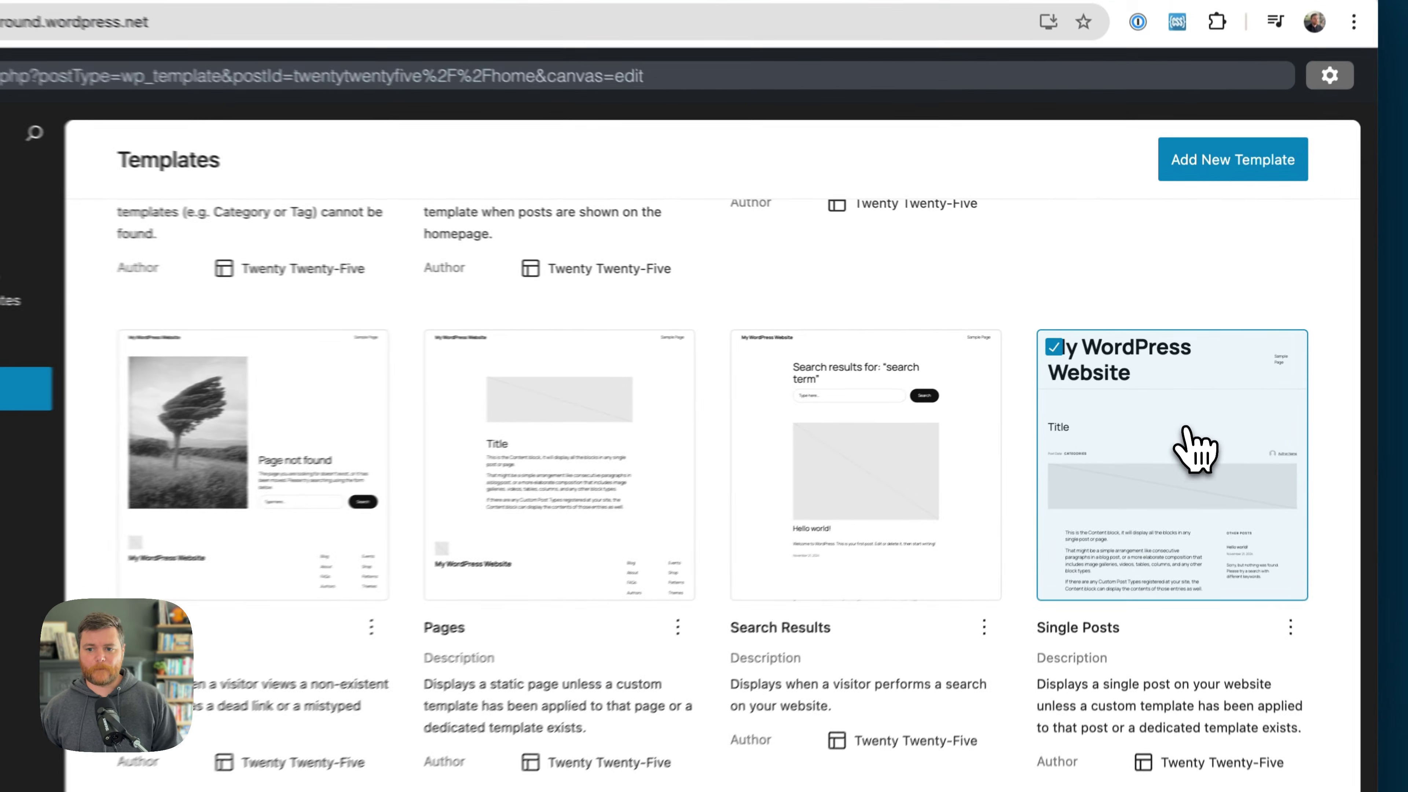
- Reopen Single Posts, expand its Design panel, and select the Sidebar part under Content
left_click(1199, 410)
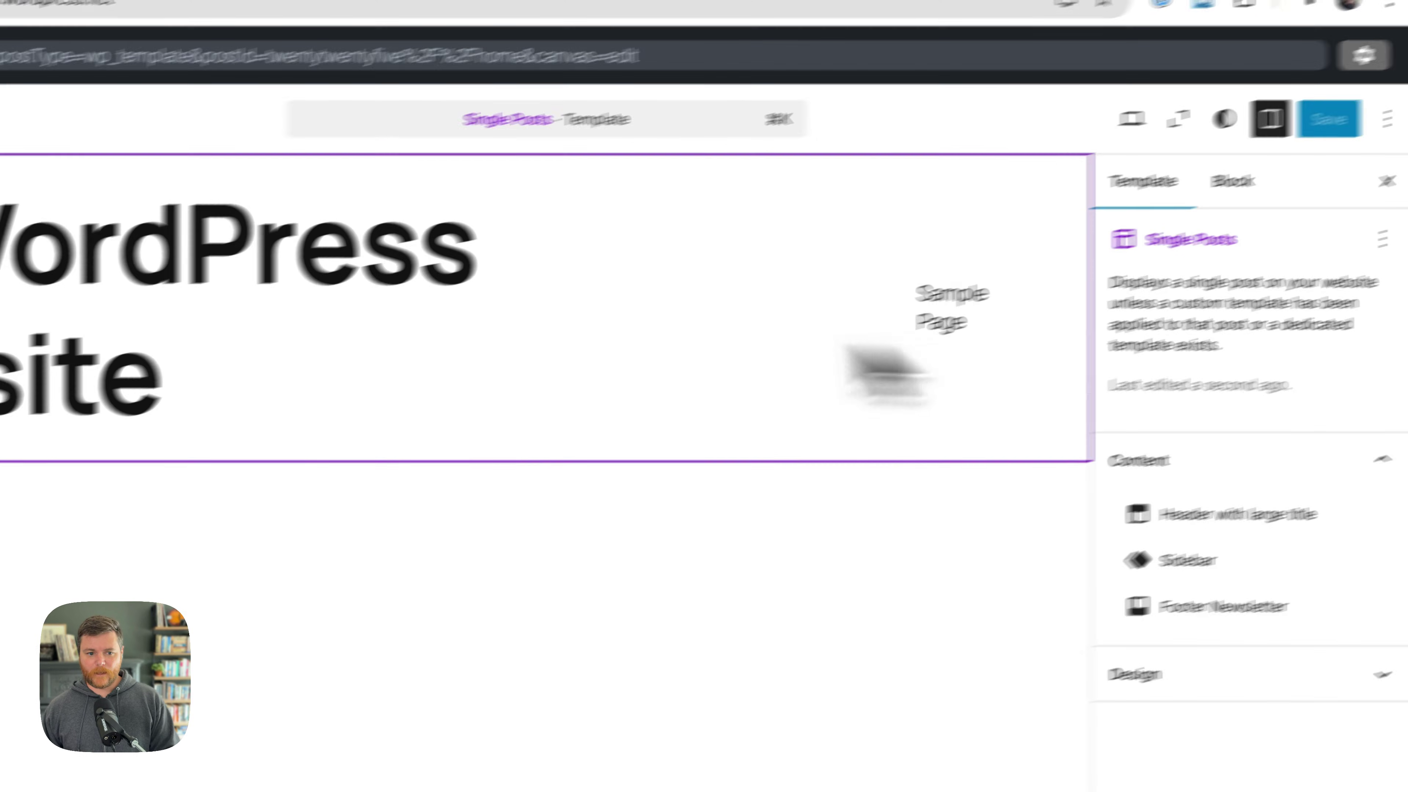
scroll(614, 538, "down", 10)
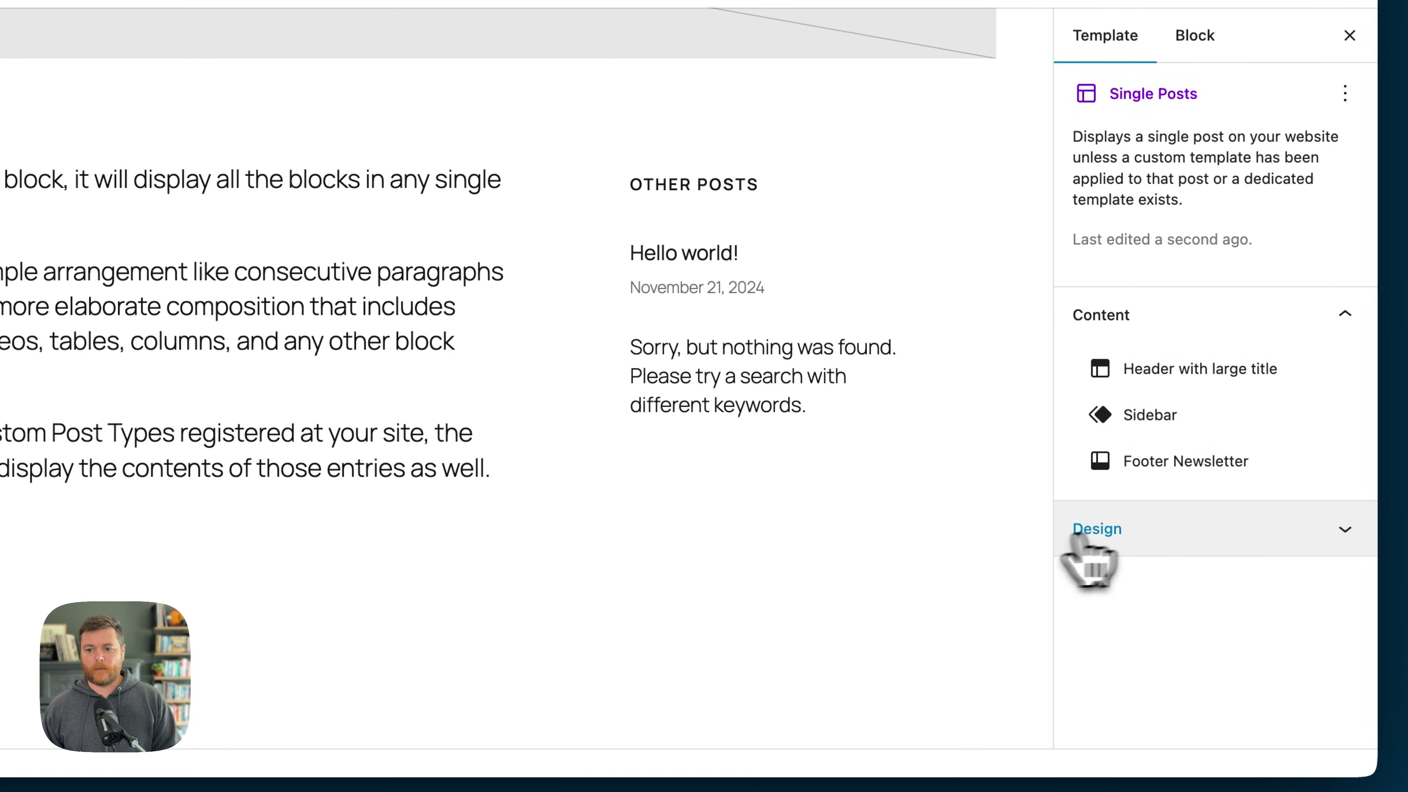
left_click(1125, 532)
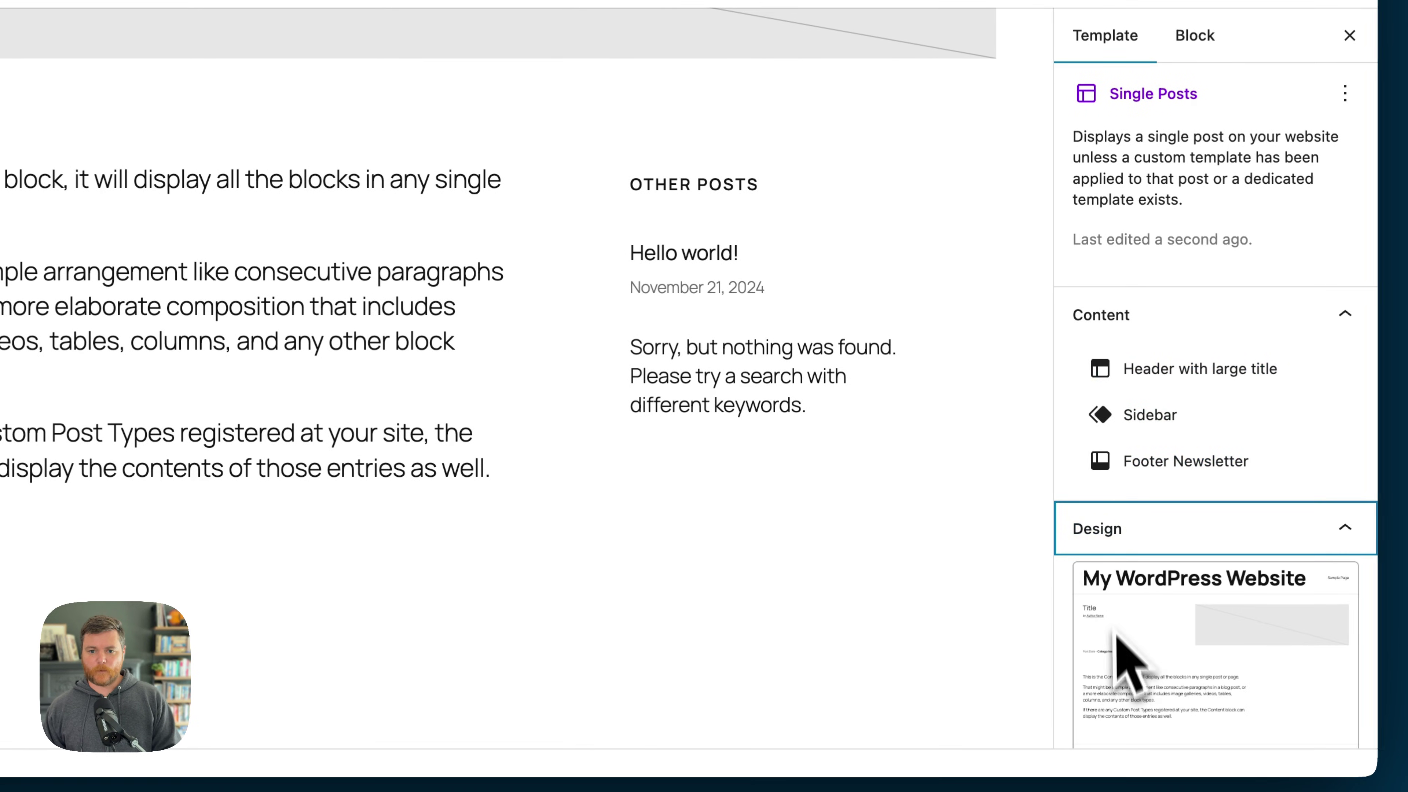
left_click(1137, 439)
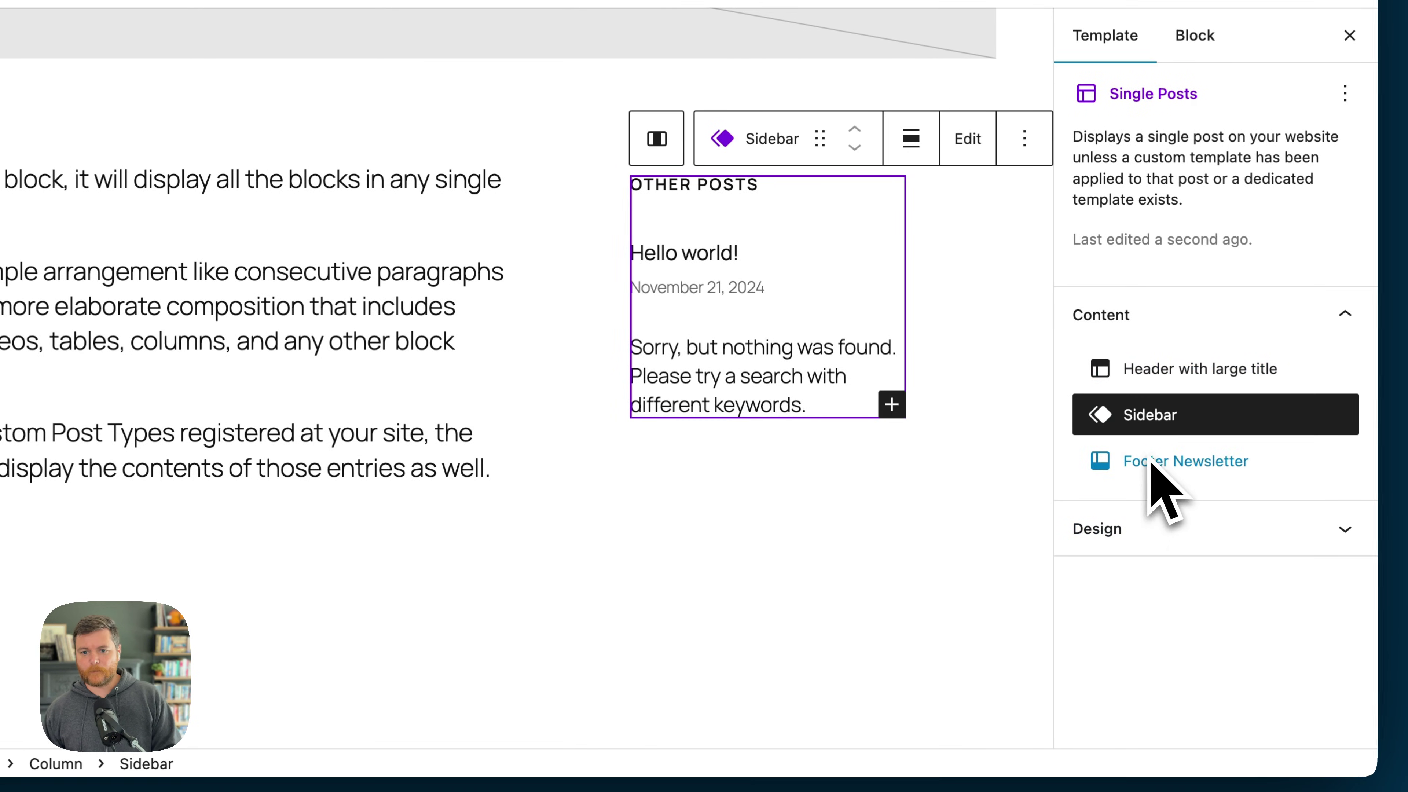